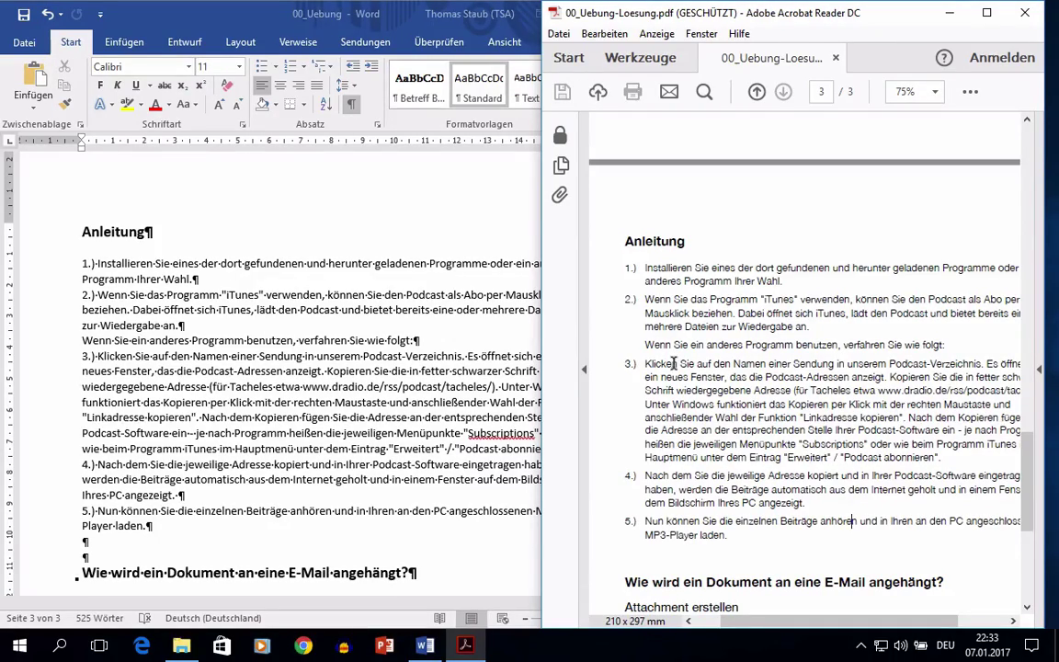
Step: Bring the Word document 00_Uebung in front of the Acrobat solution PDF
click(333, 311)
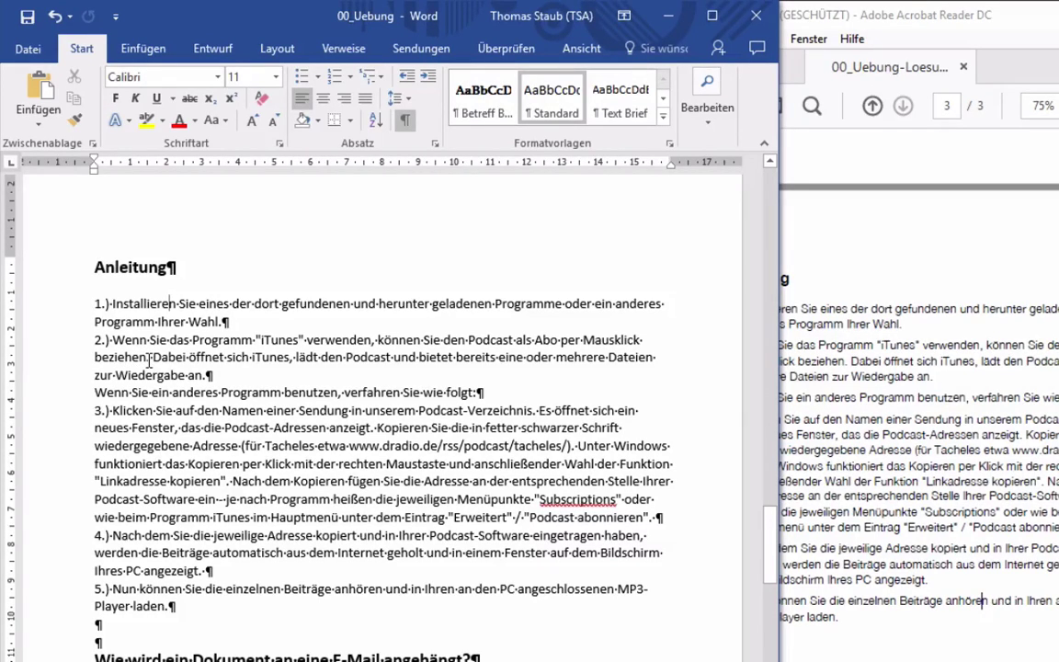
click(95, 357)
key(Tab)
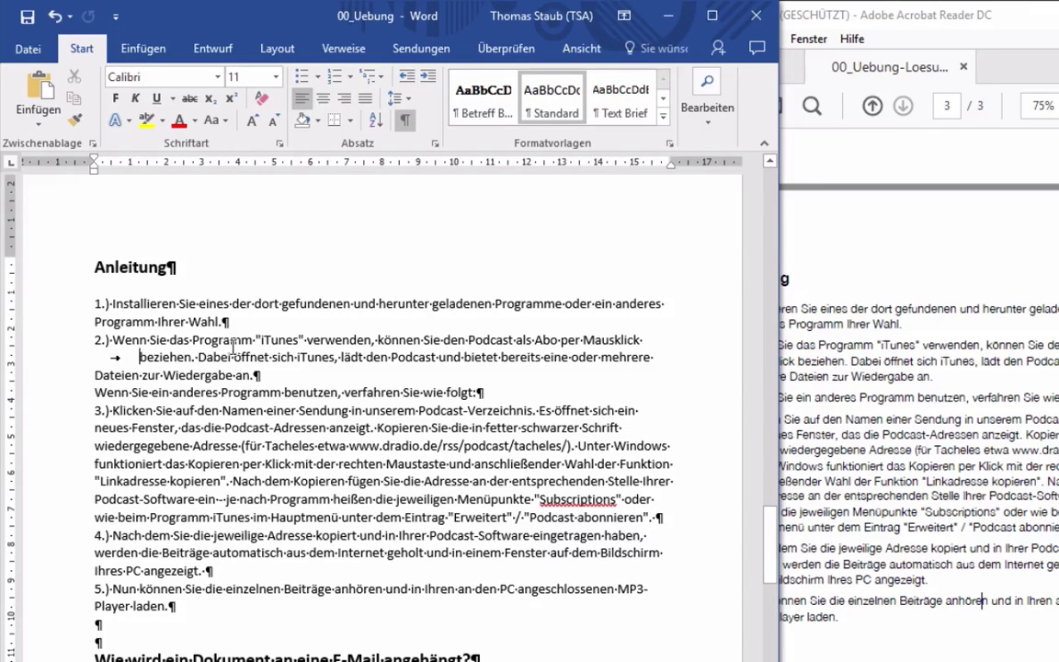
click(255, 340)
text(halloha)
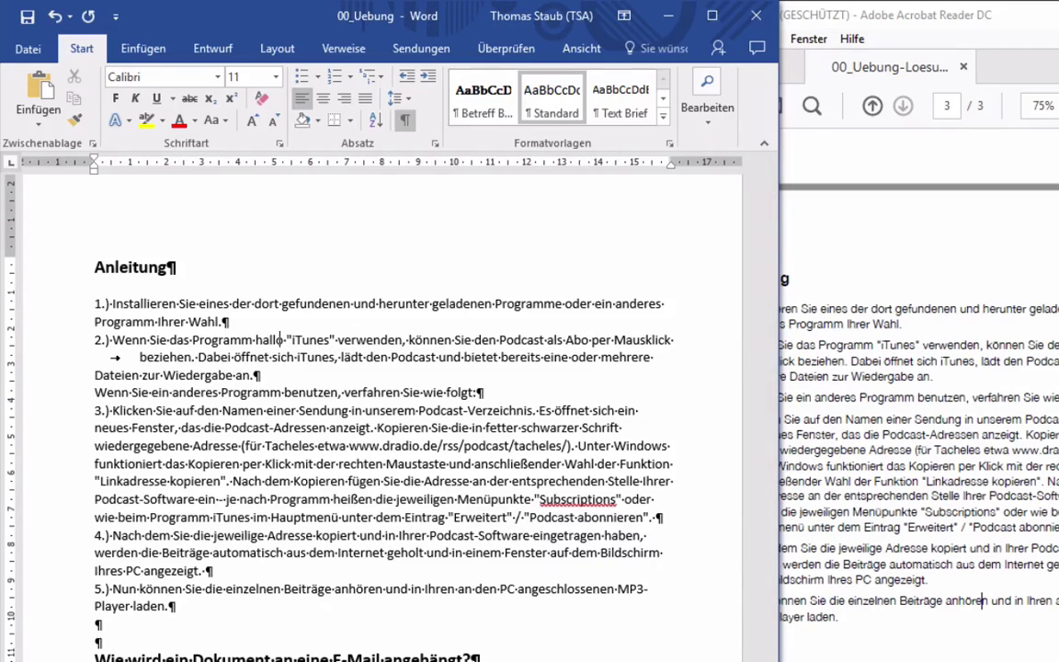
text(llo)
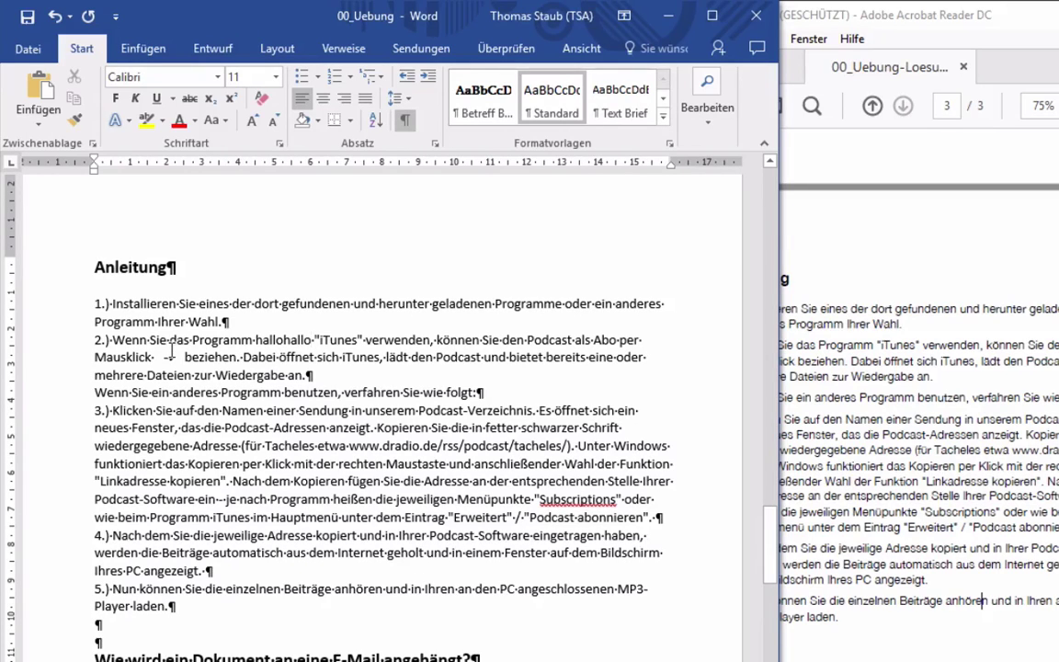
key(ctrl+z)
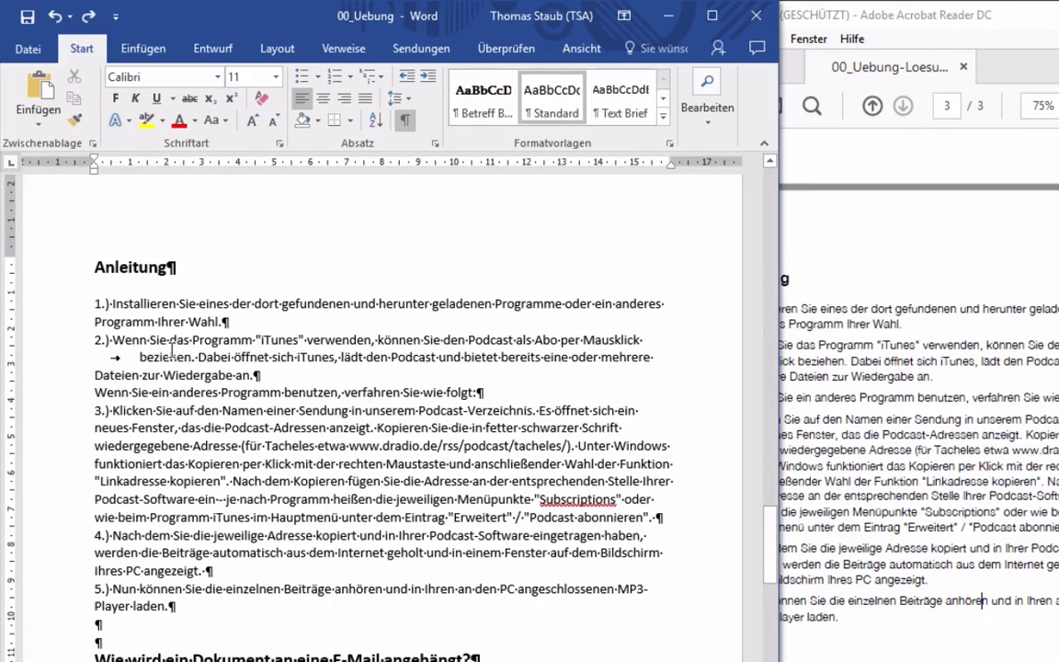
key(ctrl+z)
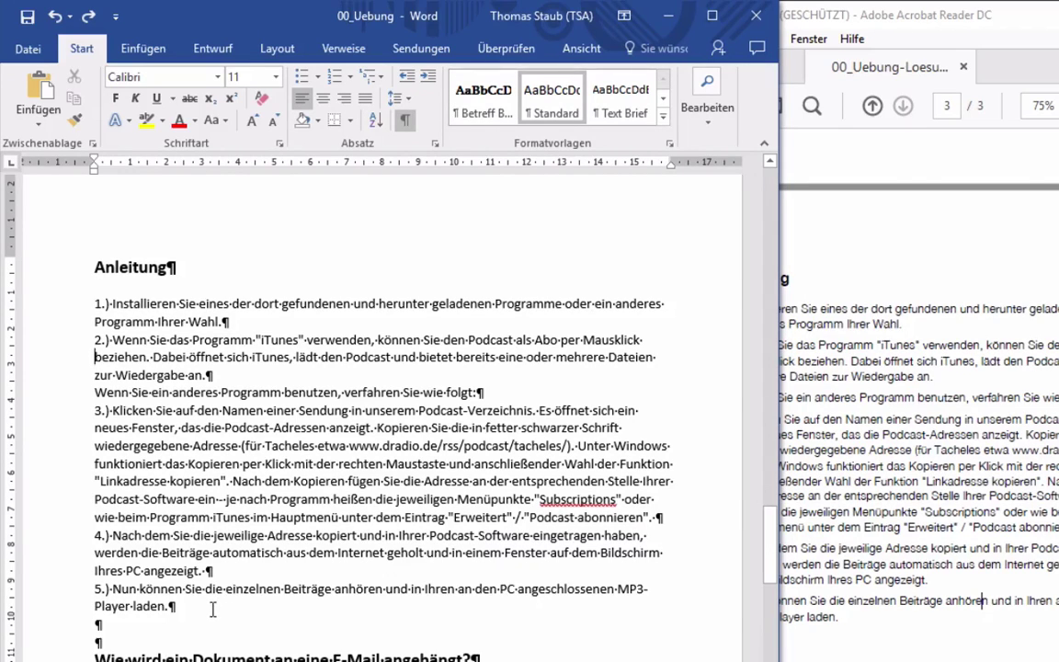
Step: Give the selected Anleitung steps 1.)–5.) a hanging indent using the ruler's indent markers
mouse_move(211, 609)
mouse_down()
mouse_move(46, 311)
mouse_move(52, 294)
mouse_up()
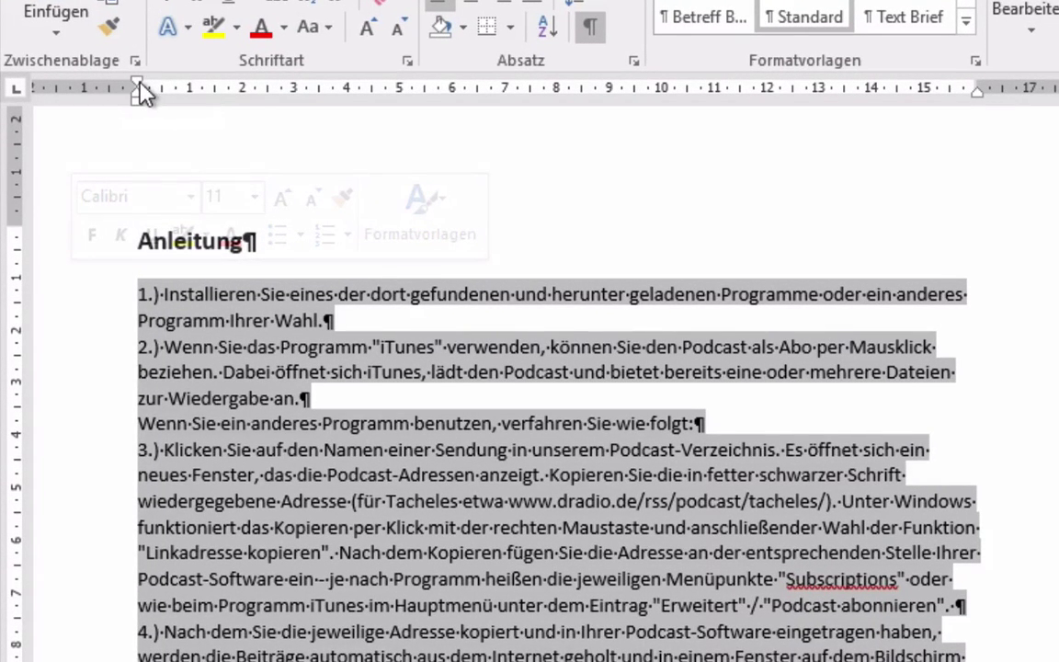
mouse_move(139, 82)
mouse_down()
mouse_move(181, 82)
mouse_move(165, 94)
mouse_up()
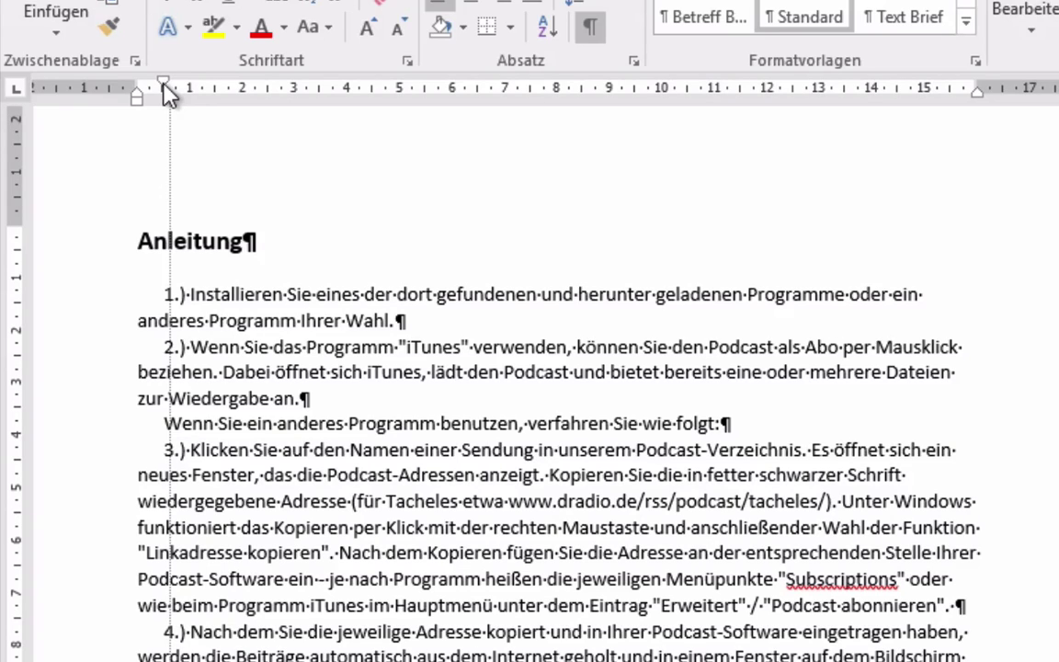
mouse_move(164, 85)
mouse_down()
mouse_move(140, 84)
mouse_move(159, 92)
mouse_up()
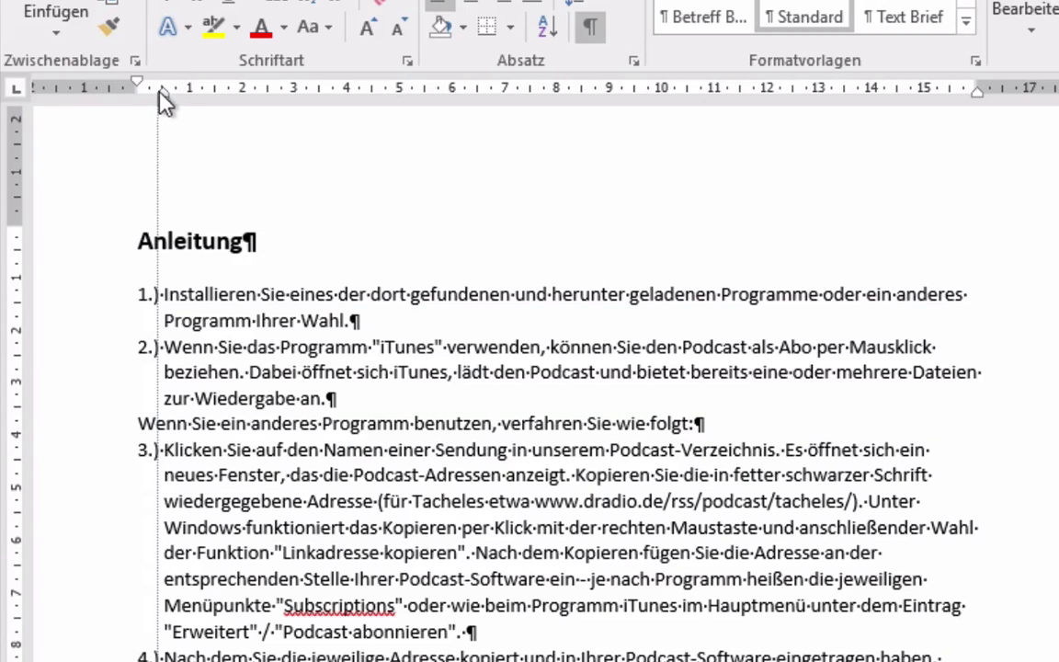
drag(164, 95, 177, 99)
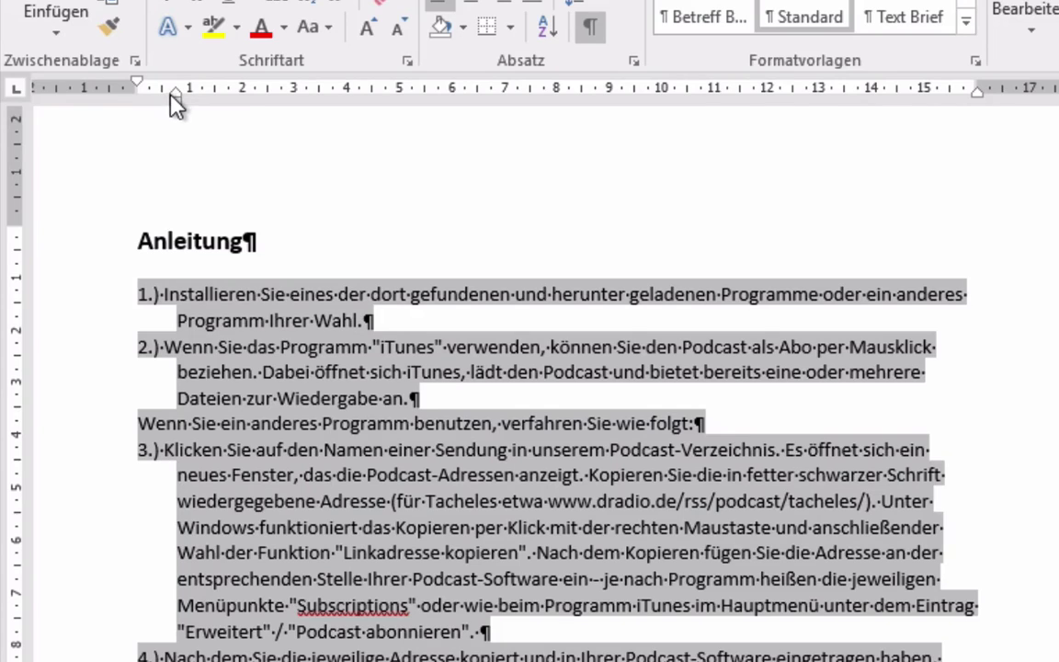
Step: Replace the spaces after 1.) and 2.) with tabs and tab-indent the 'Wenn Sie ein anderes' line
click(164, 295)
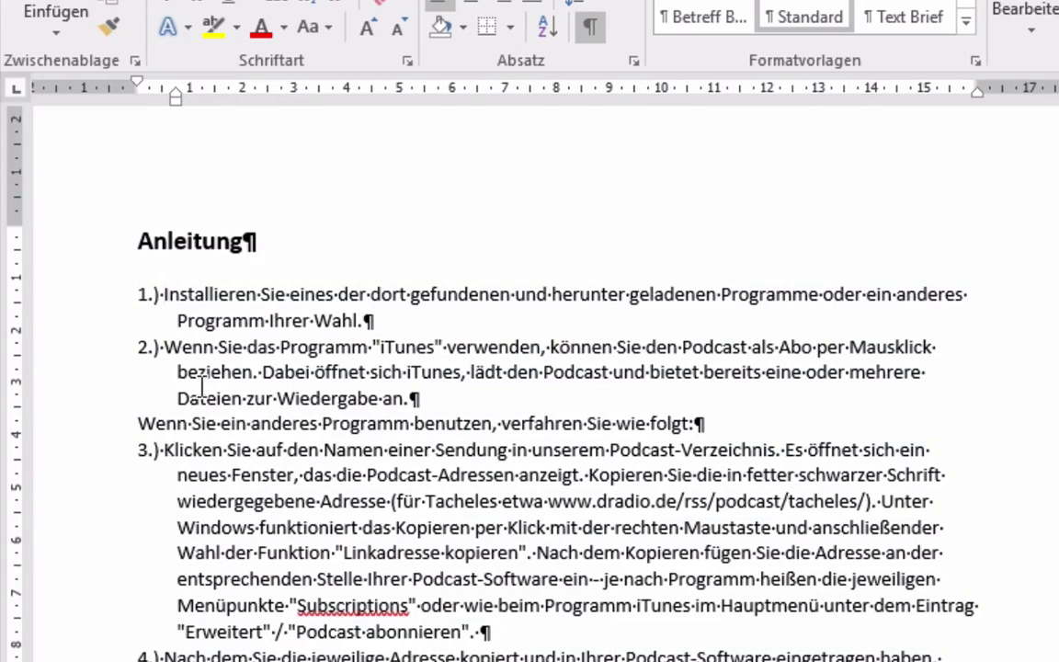
key(BackSpace)
key(Tab)
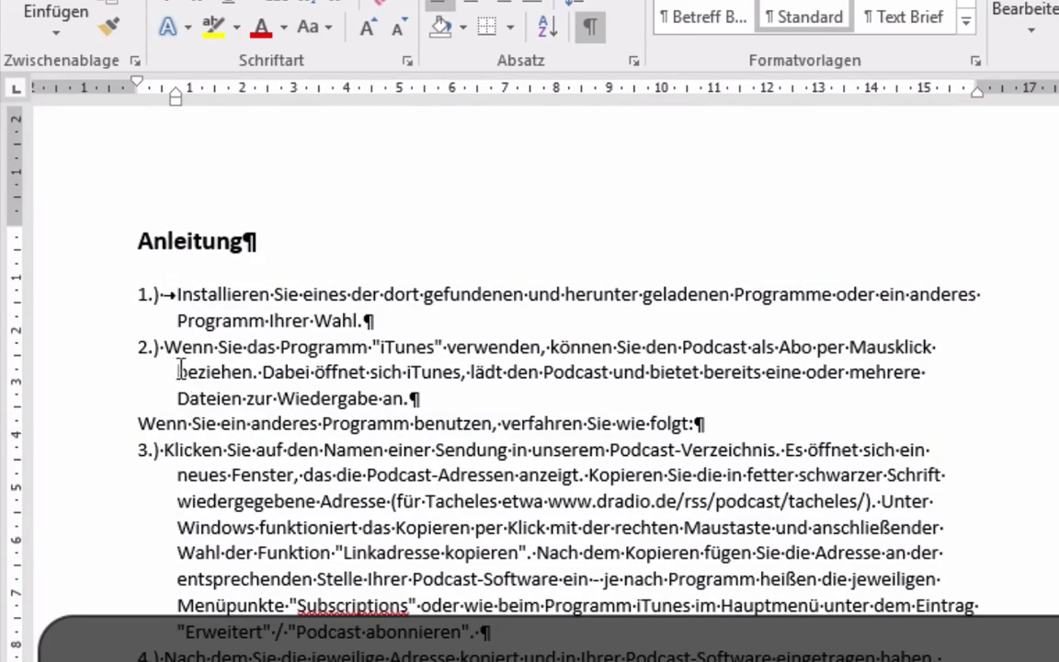
click(164, 347)
key(BackSpace)
key(Tab)
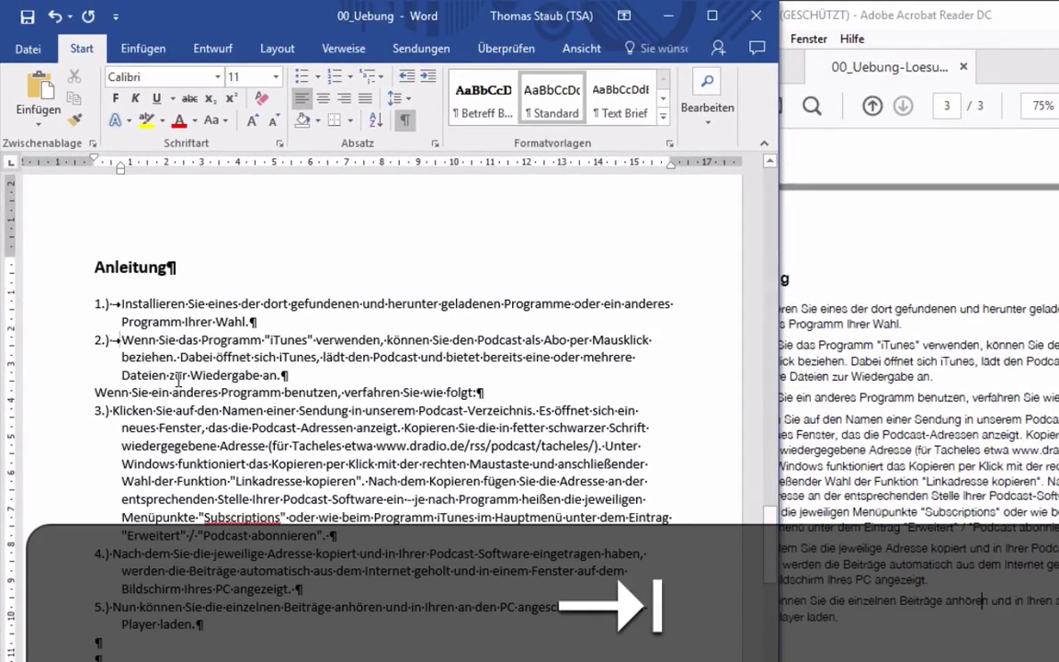
click(96, 392)
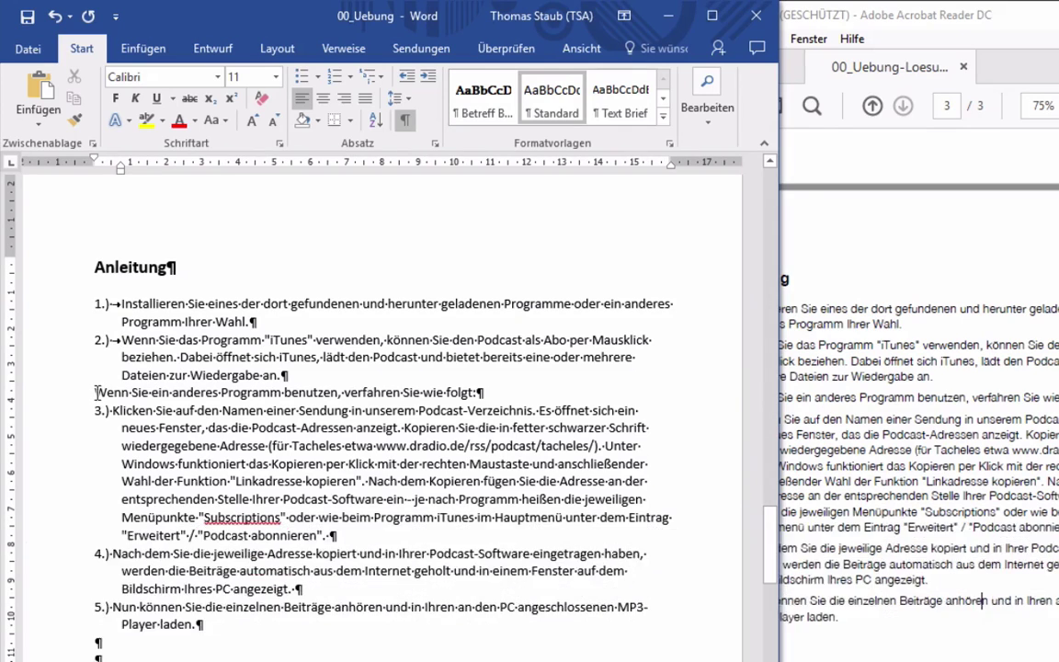
key(Tab)
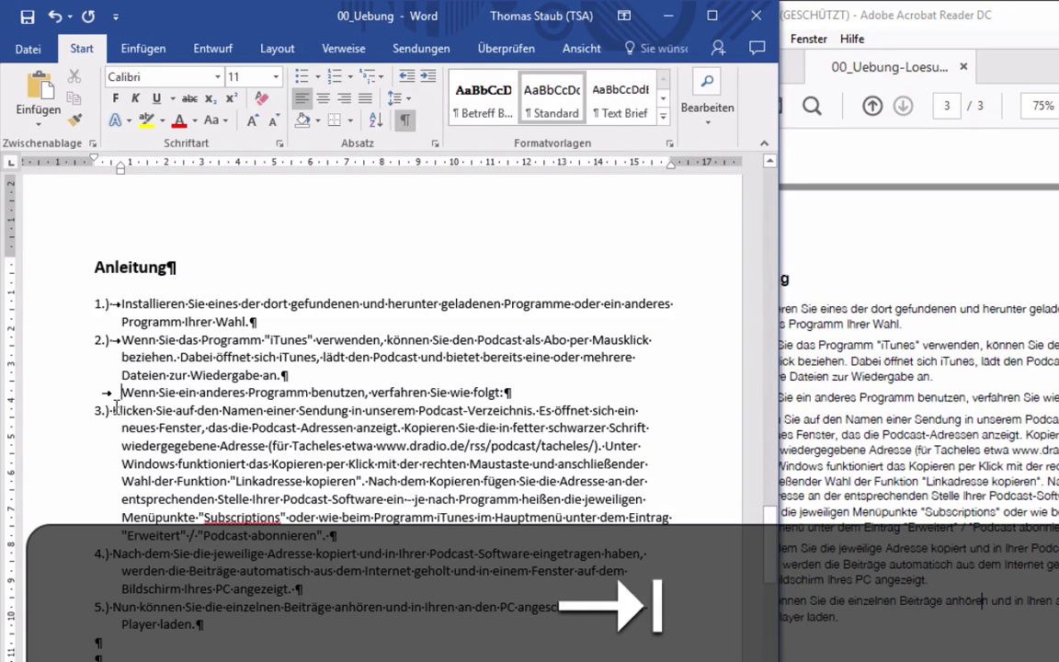
Step: Put tabs after 3.), 4.) and 5.) and delete the leftover space before 'Nun'
click(113, 410)
key(BackSpace)
key(Tab)
click(113, 553)
key(BackSpace)
key(Tab)
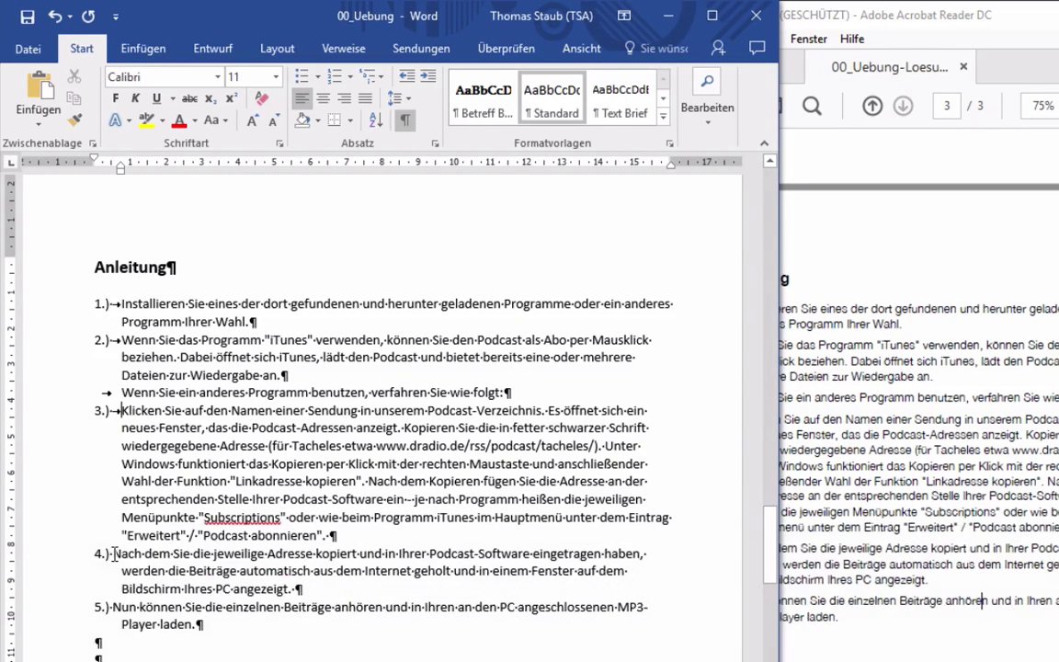
click(113, 607)
key(BackSpace)
key(Tab)
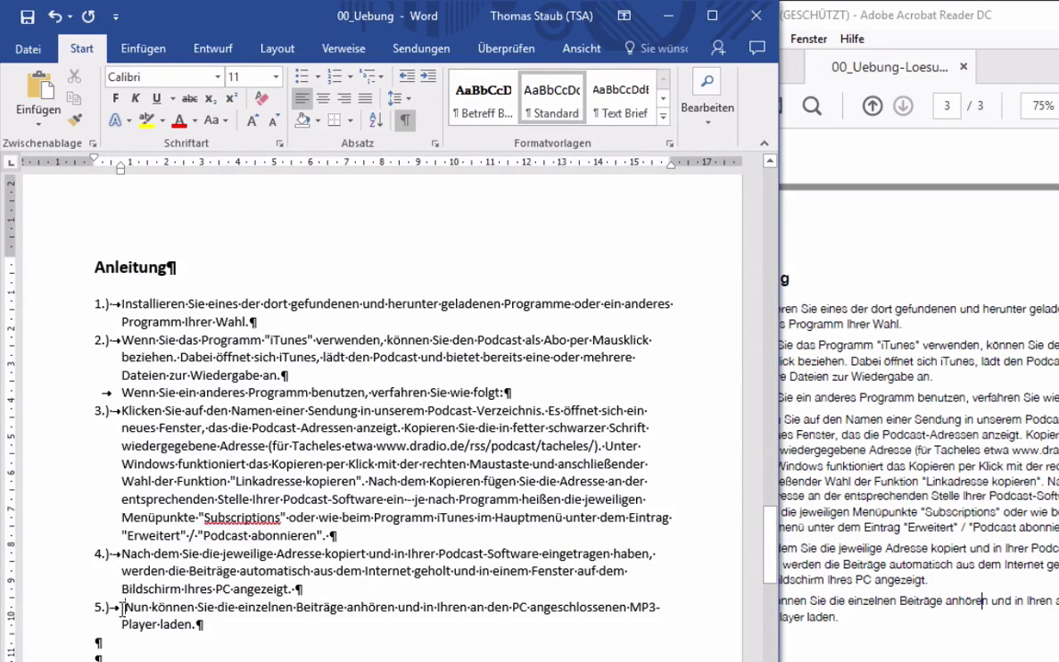
drag(121, 607, 125, 607)
key(Delete)
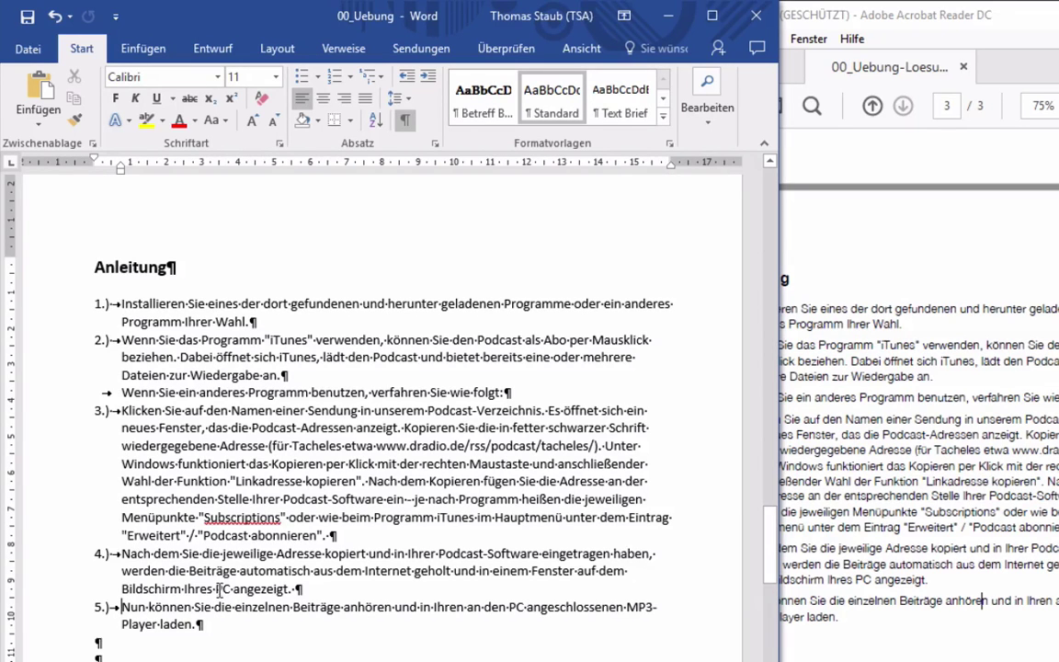
Step: Apply bullets to the four step paragraphs under 'Attachment erstellen'
scroll(220, 589, down, 1)
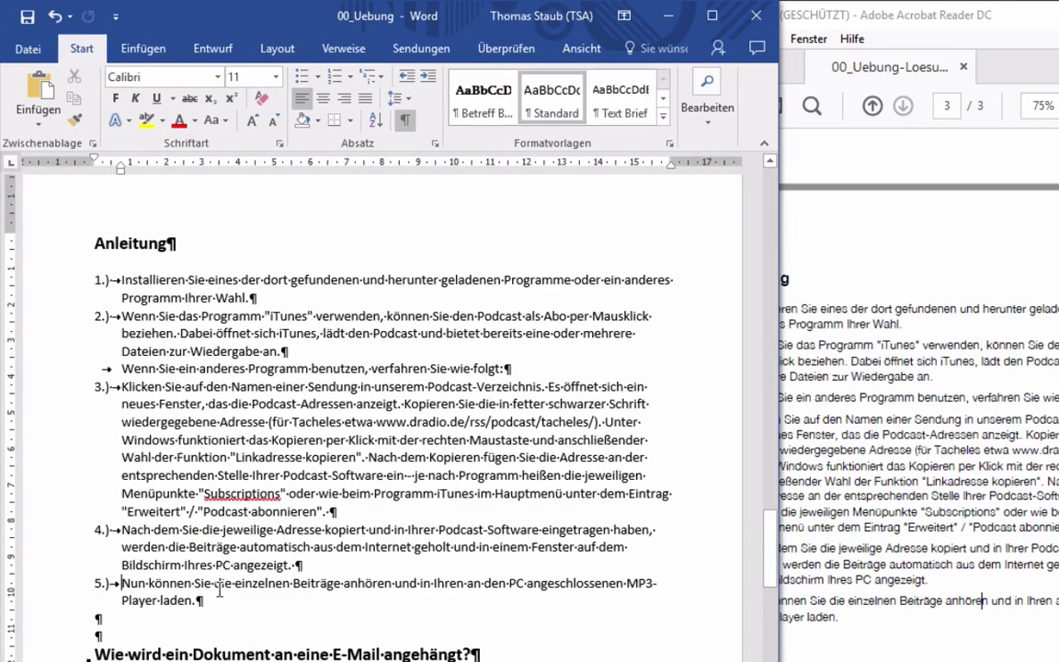
scroll(220, 589, down, 2)
scroll(220, 589, down, 2)
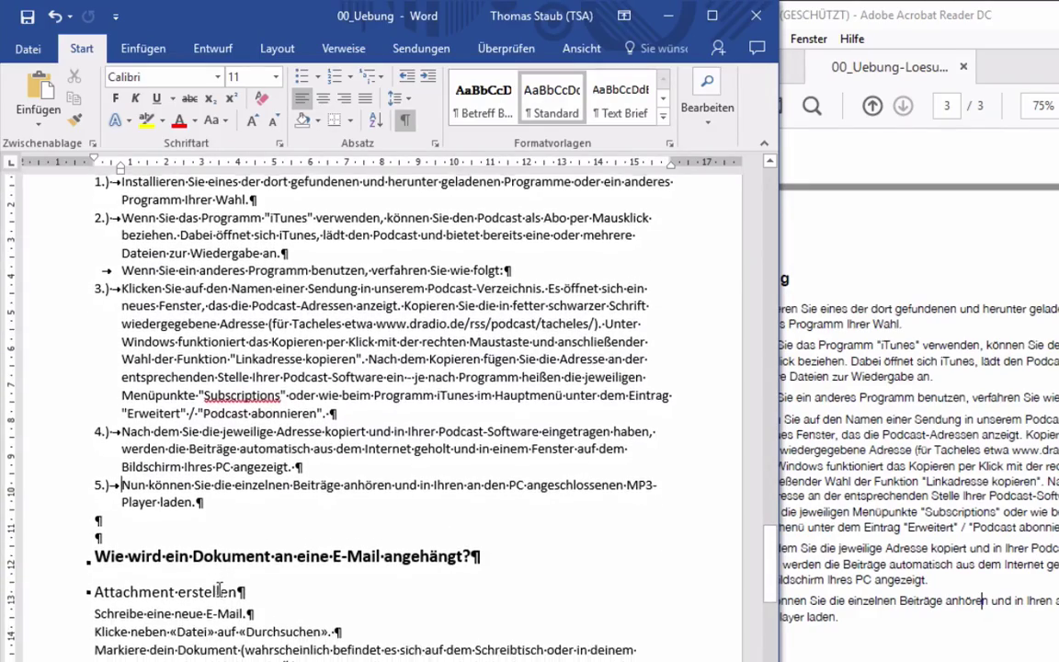
scroll(220, 589, down, 3)
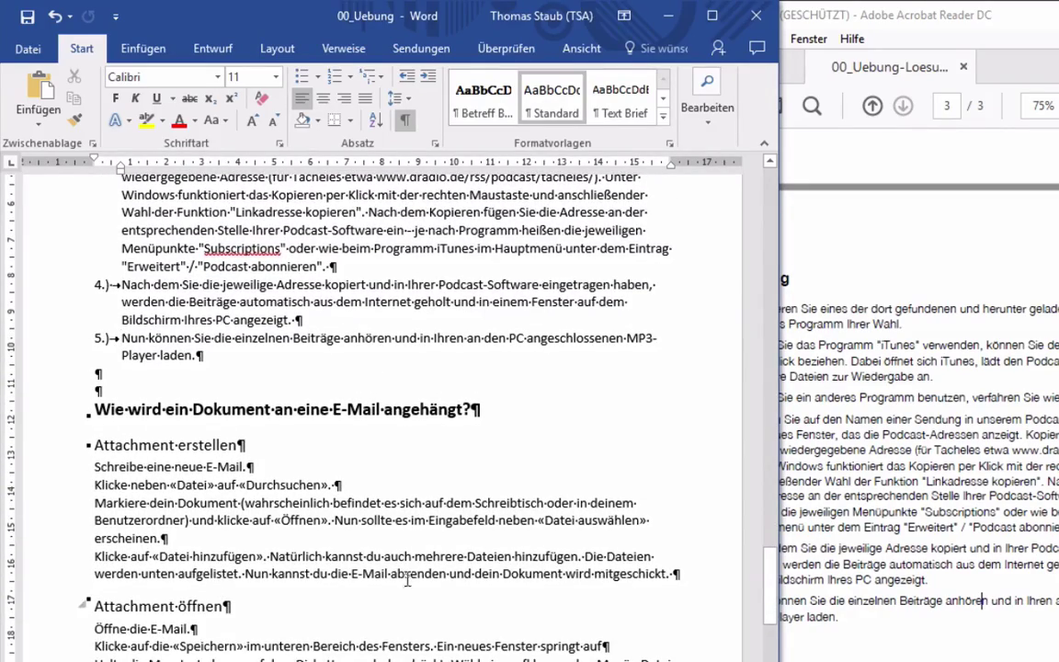
drag(678, 573, 85, 464)
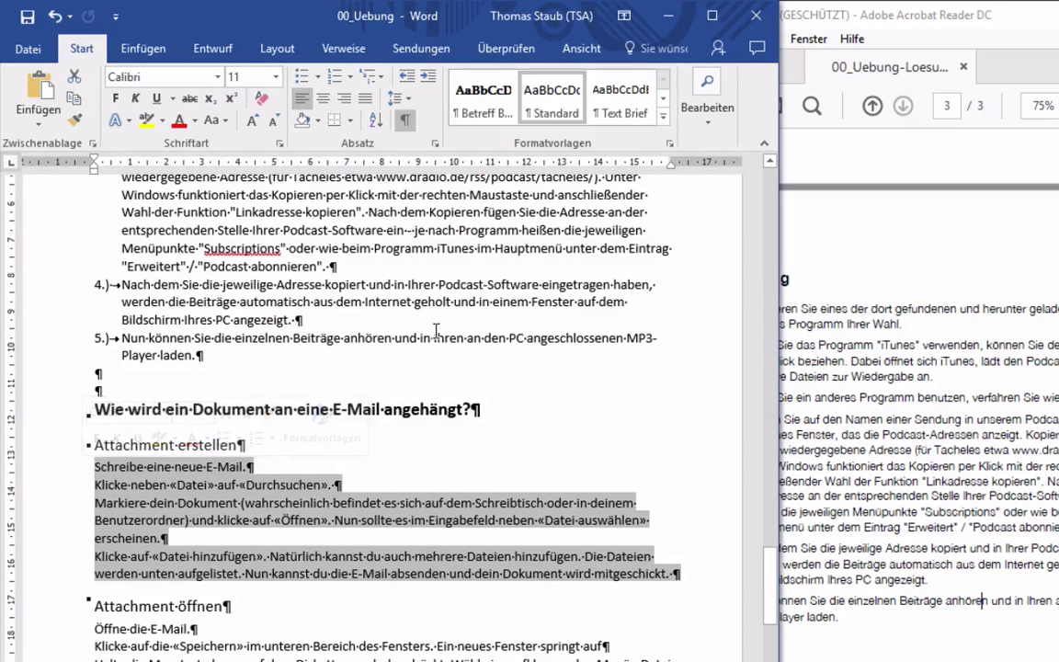
click(304, 77)
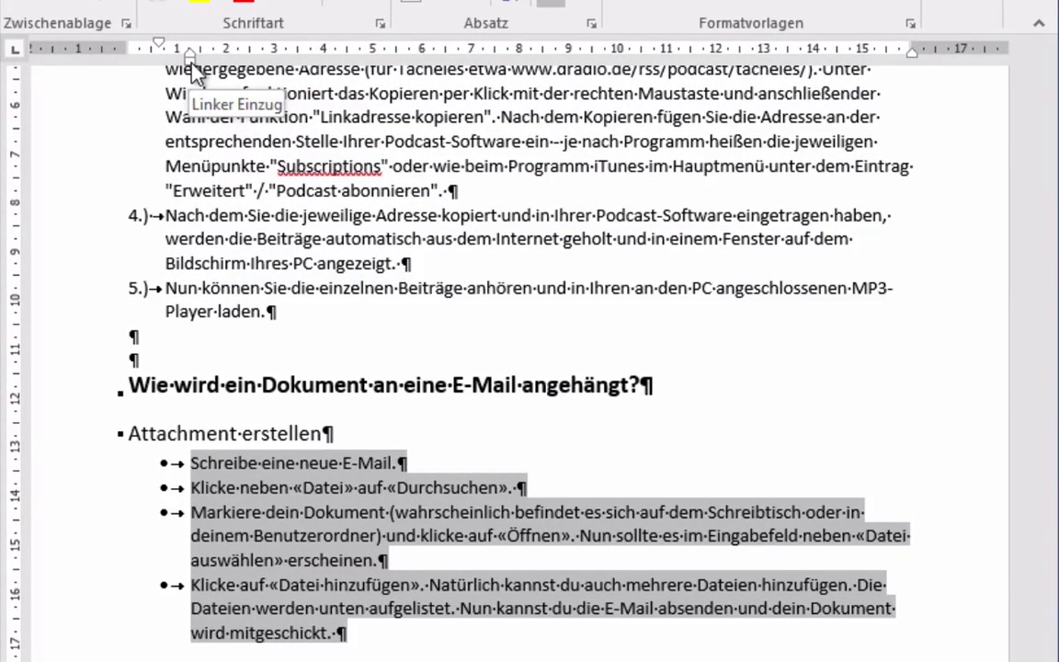
Step: Move the bullet list's left indent to the margin, then shift the bullets slightly inward
drag(191, 66, 158, 66)
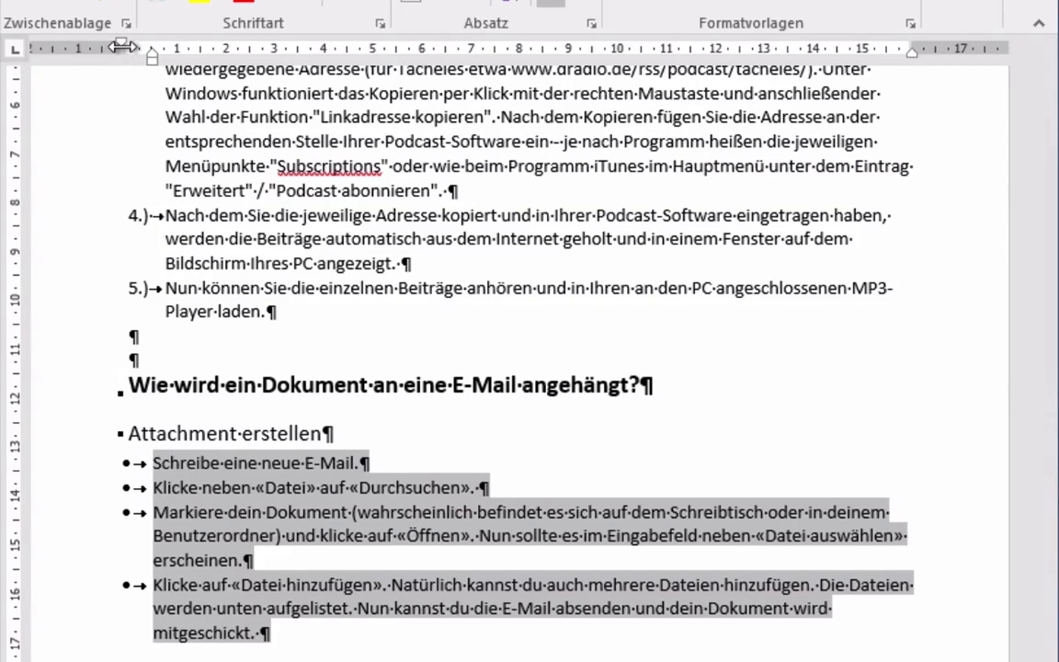
drag(122, 47, 127, 51)
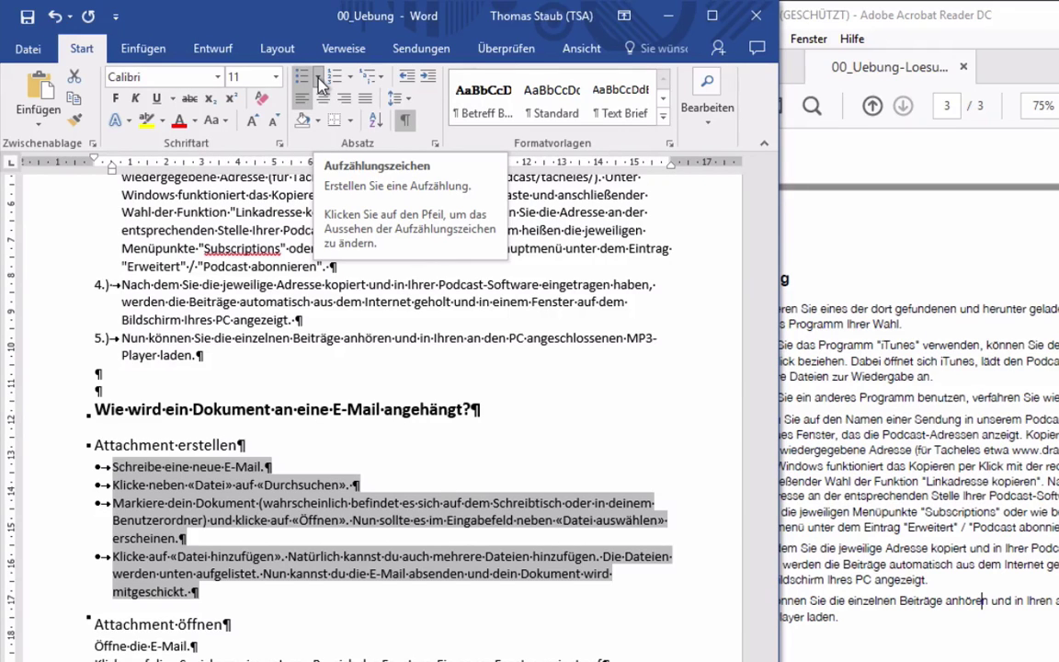
Step: Show the bullet library from the Bullets button's dropdown arrow
click(319, 82)
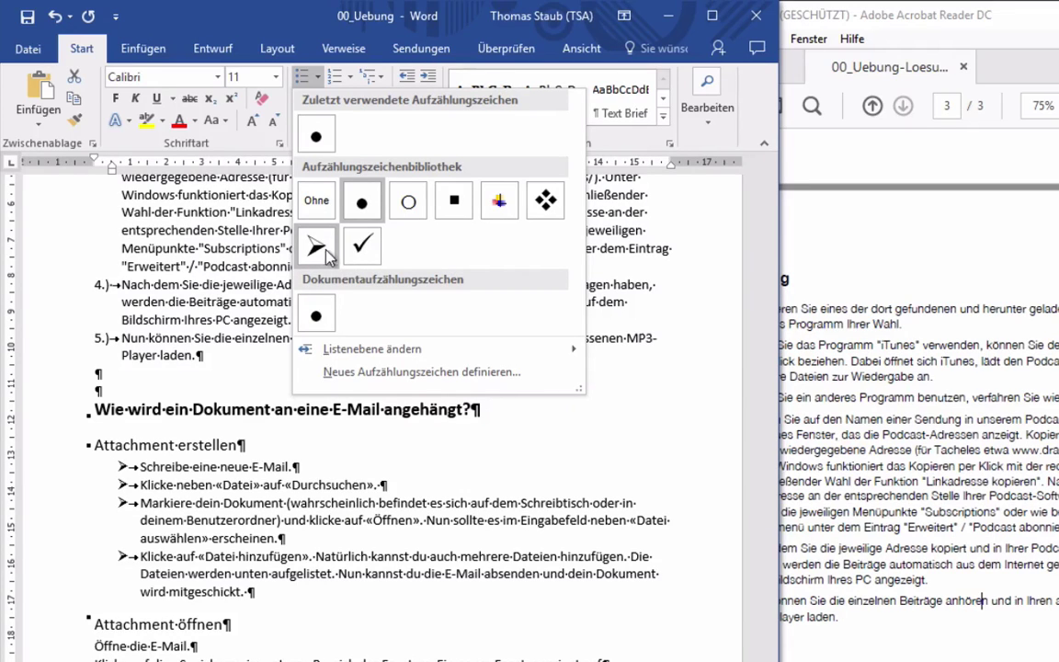
mouse_move(317, 350)
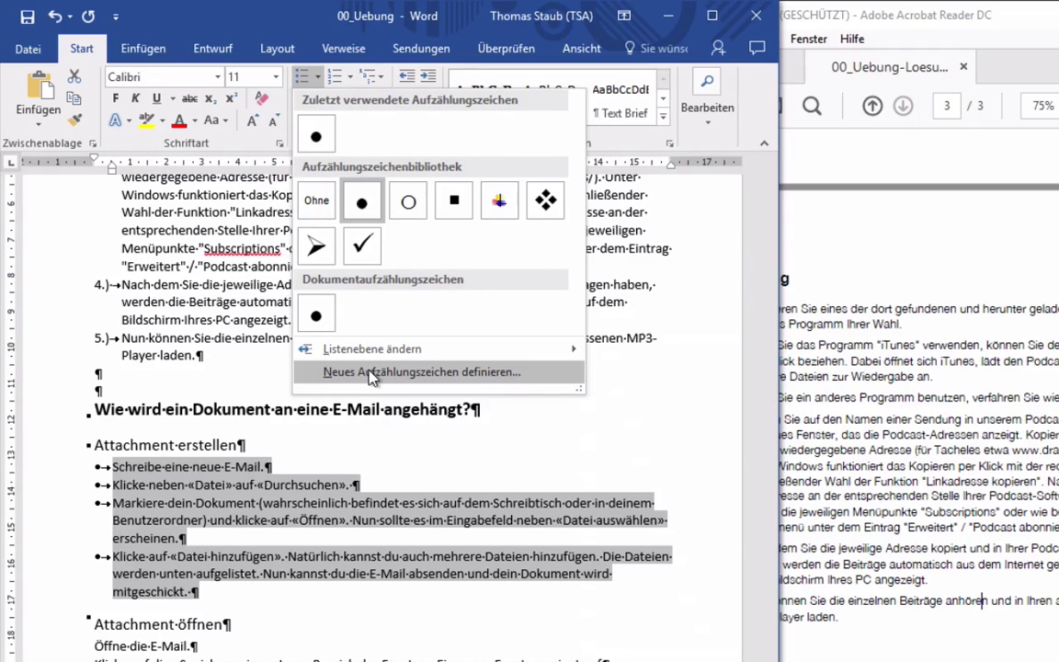
Step: Define a new bullet using the Webdings square checkbox character (code 99) and apply it
click(372, 373)
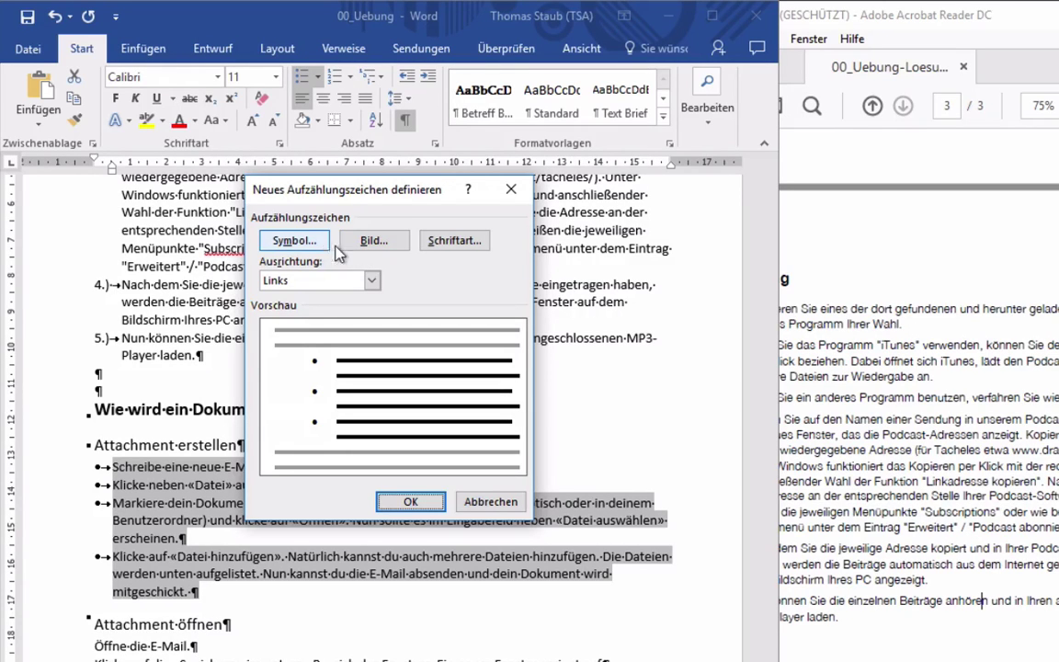
click(441, 249)
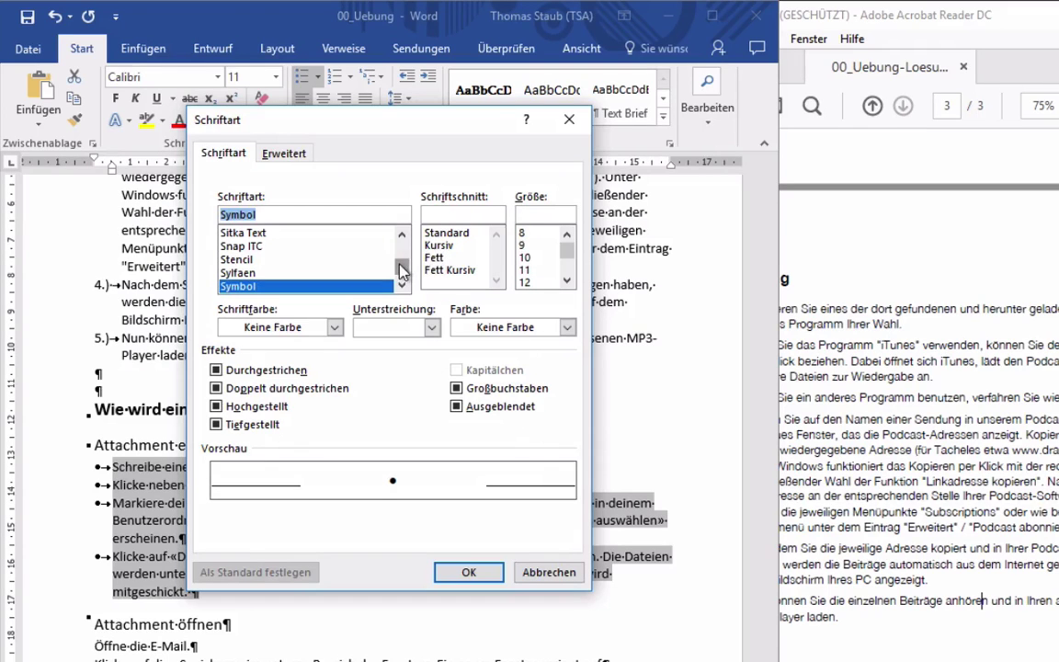
scroll(402, 270, down, 3)
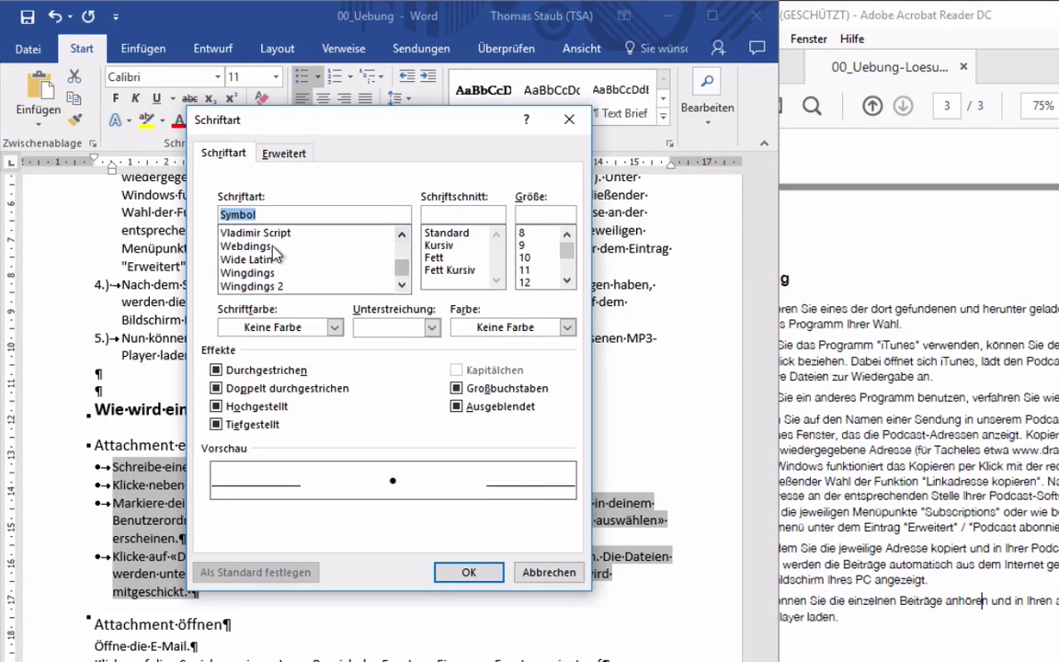
click(274, 247)
click(492, 576)
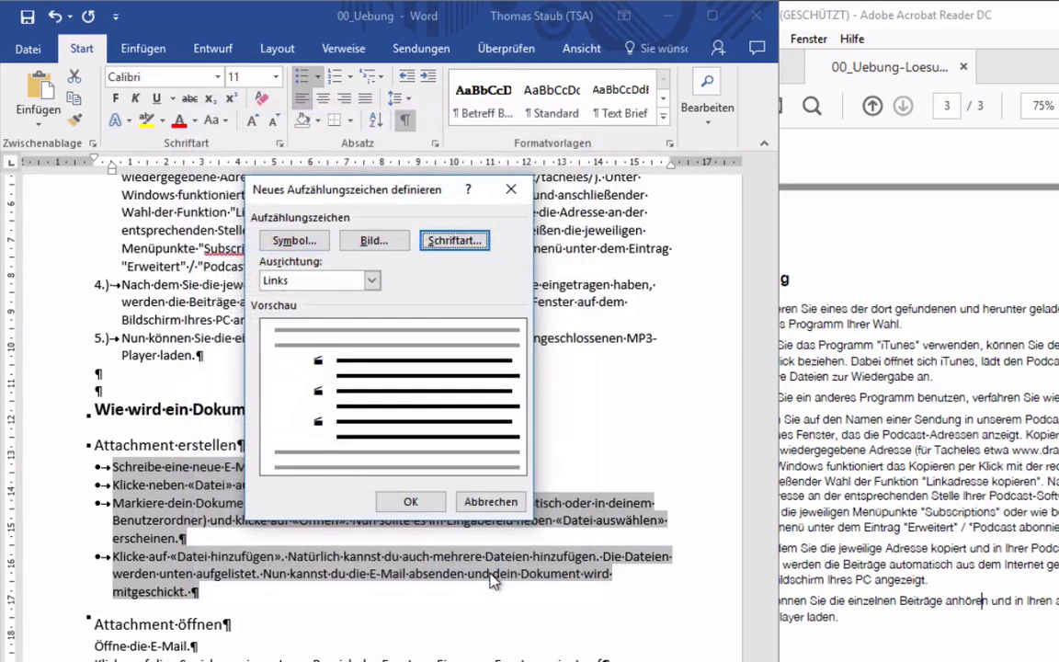
click(292, 240)
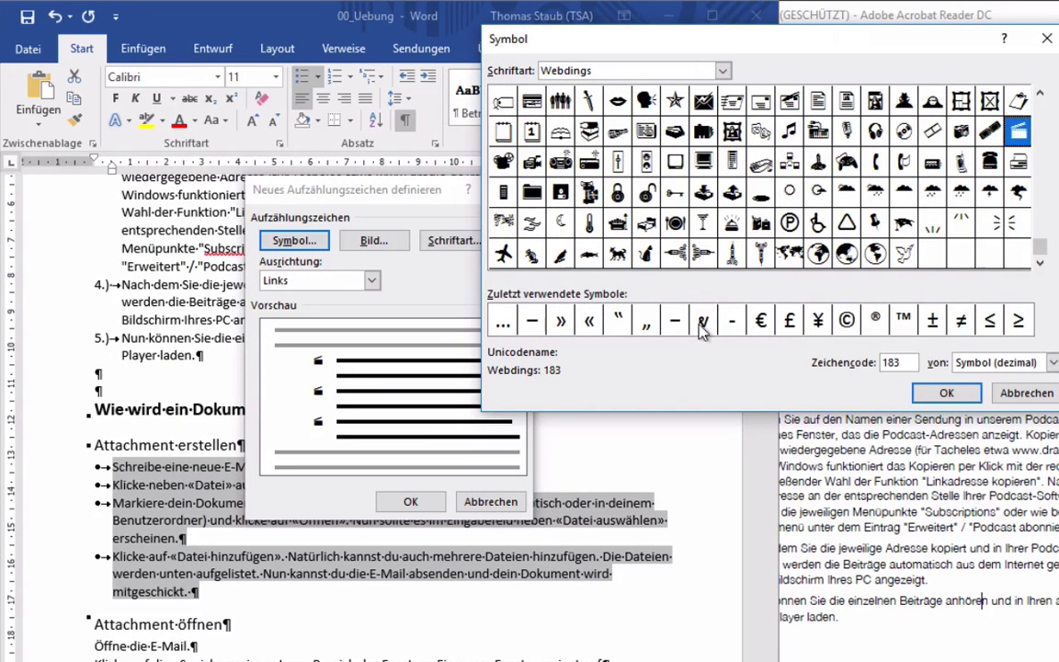
scroll(706, 227, up, 6)
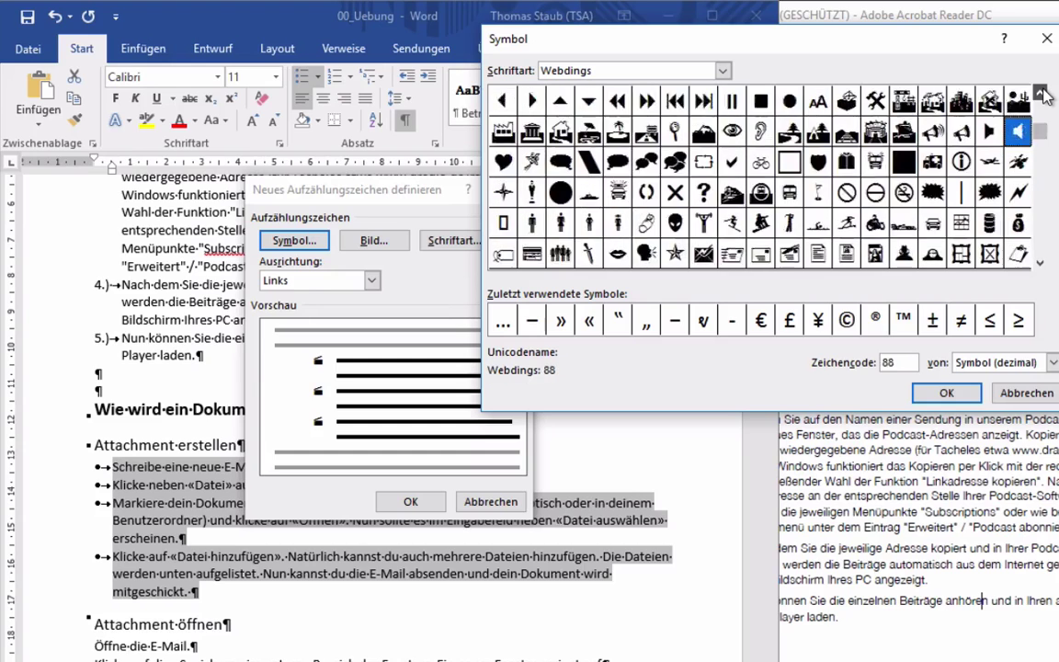
click(790, 193)
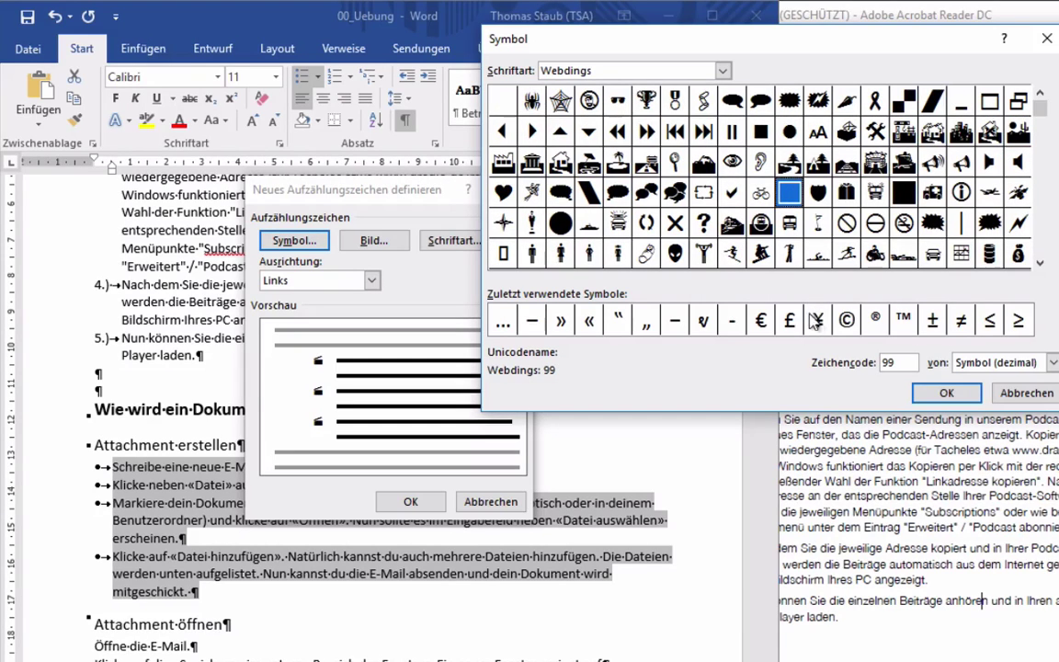
click(936, 393)
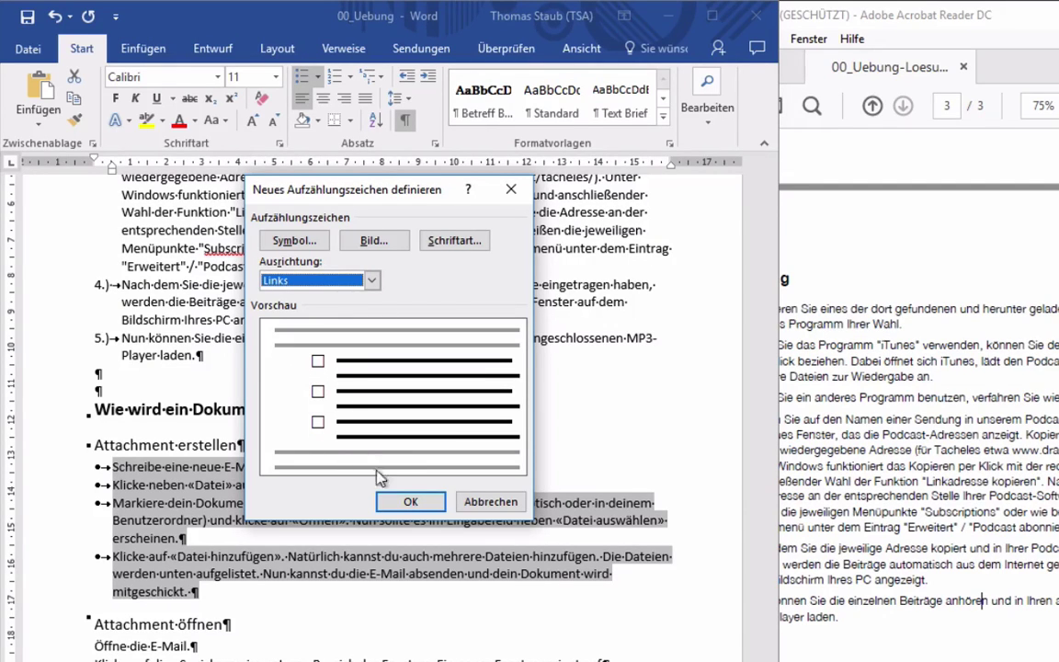
click(405, 502)
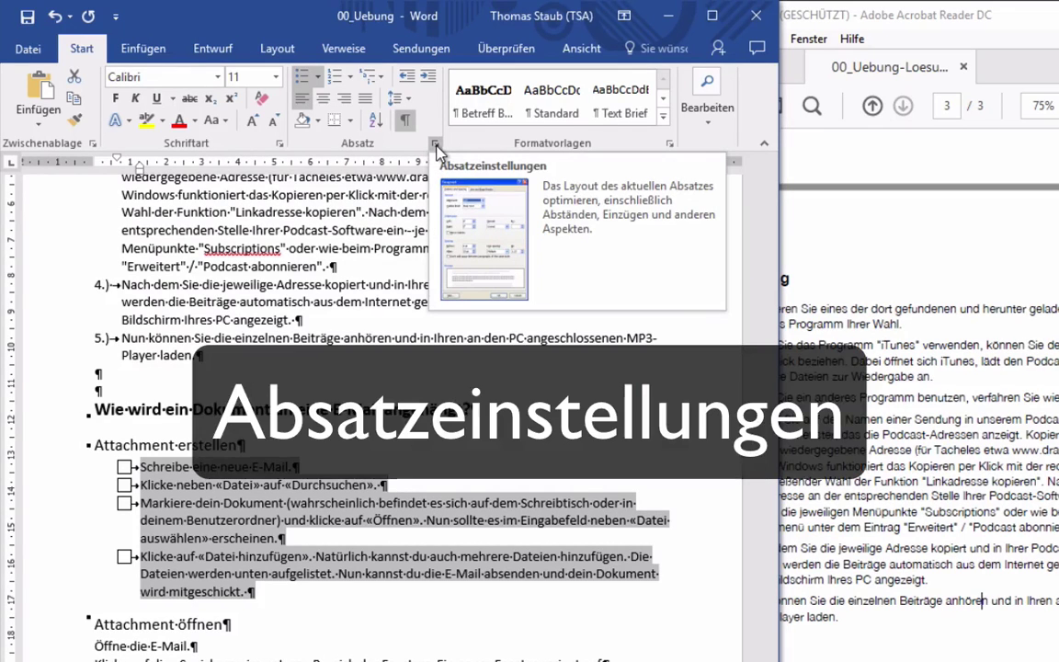
Step: Set the checklist's paragraph indents to Left 0 cm and Hanging 0.7 cm
click(437, 148)
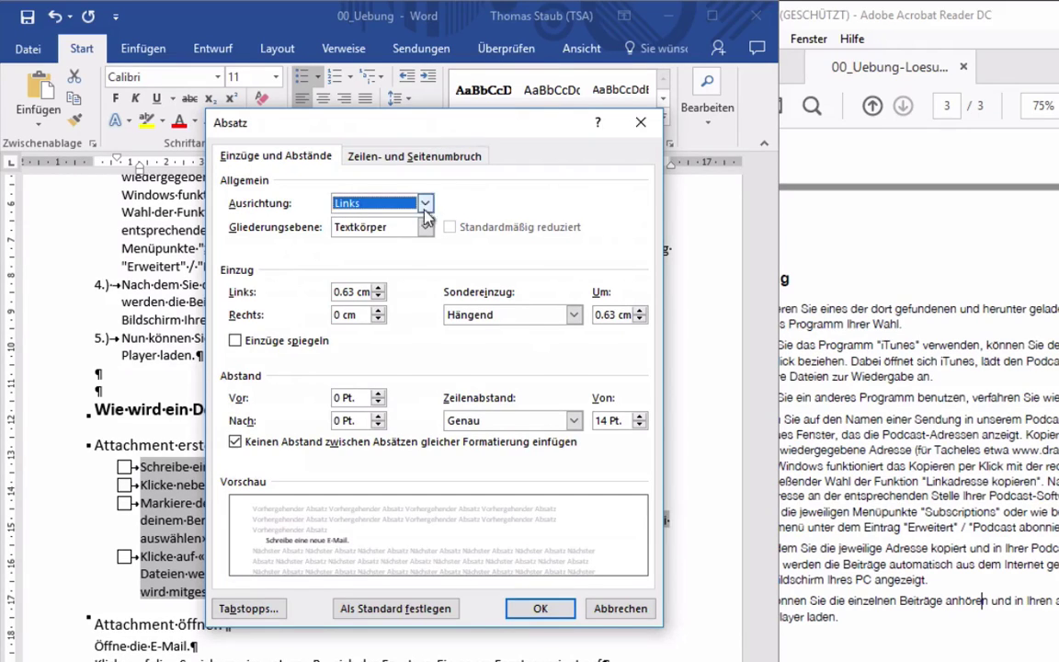
double_click(354, 292)
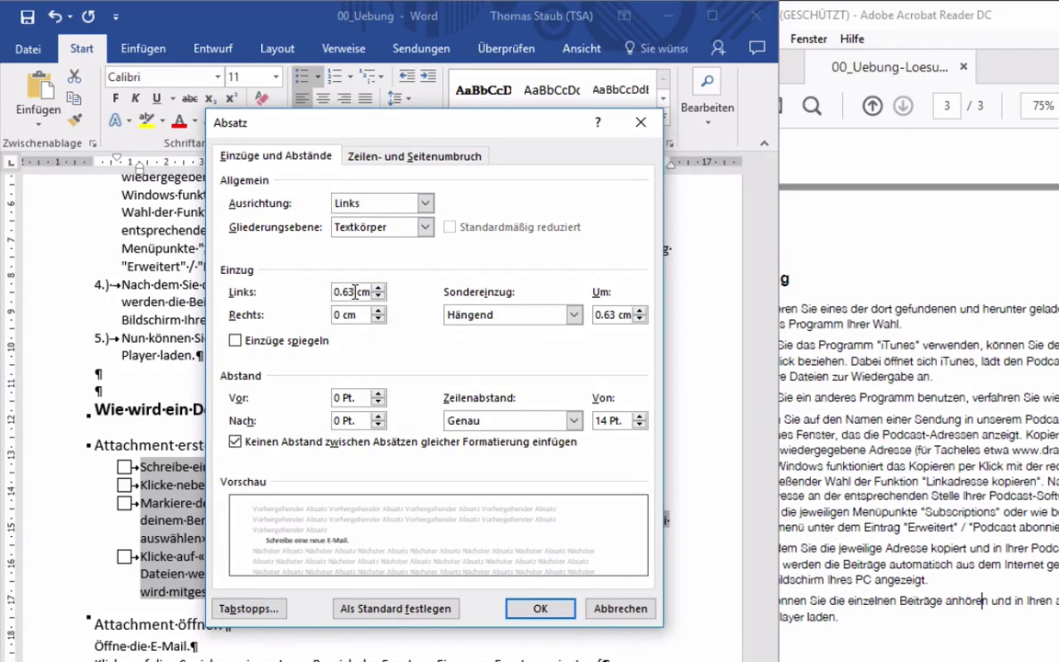
text(0)
click(614, 316)
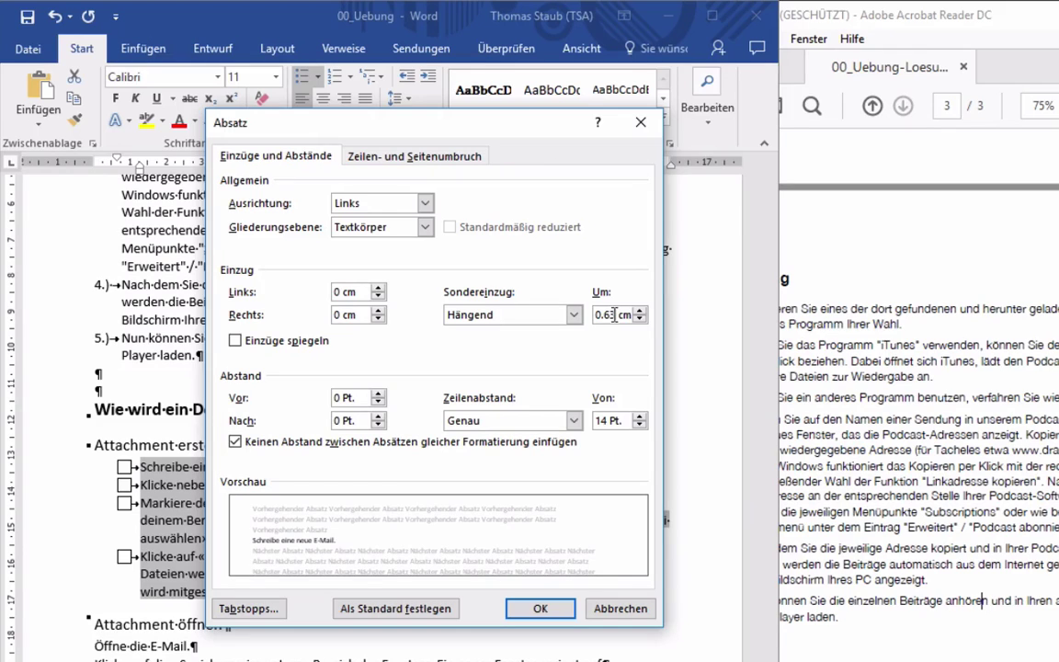
drag(615, 316, 604, 314)
text(7)
click(541, 609)
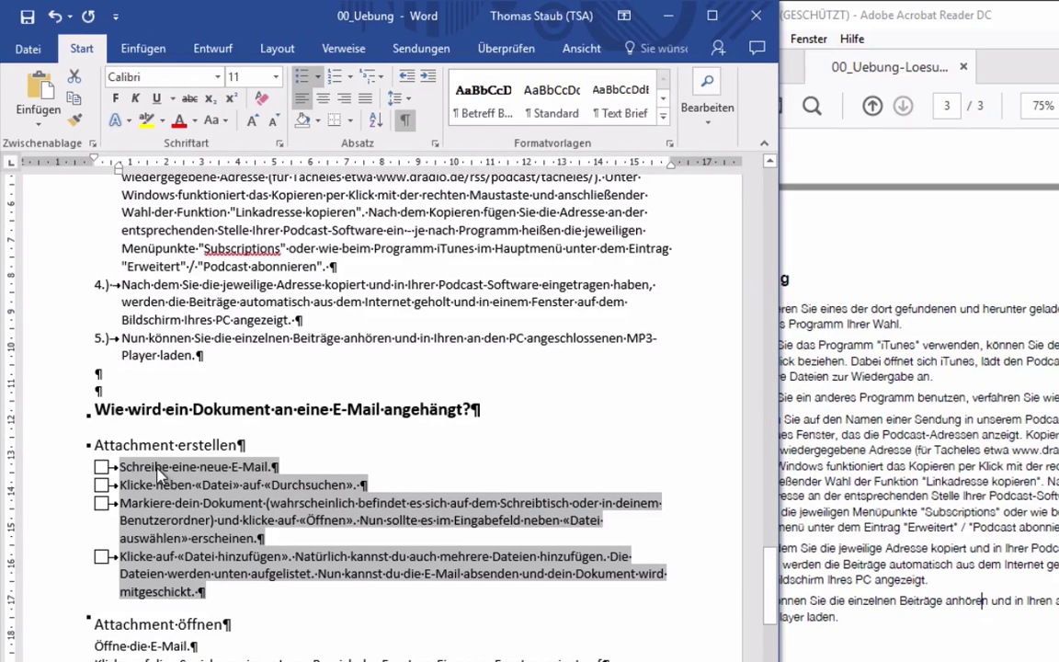
Step: Switch the checkbox list to numbering 1.–4. and set its left indent to 0
click(336, 77)
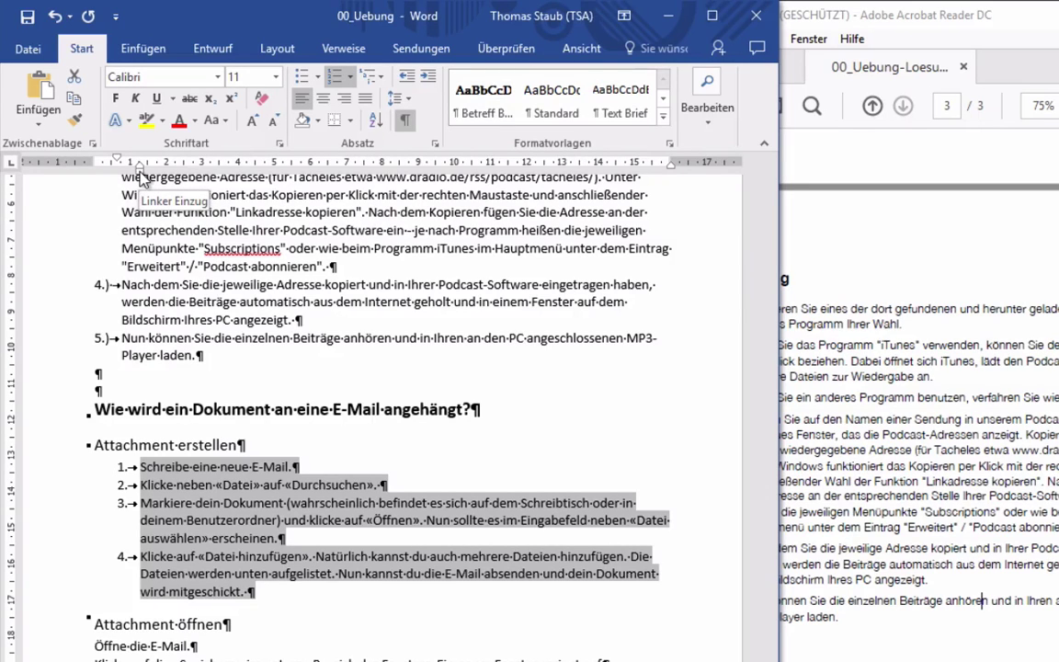
click(434, 143)
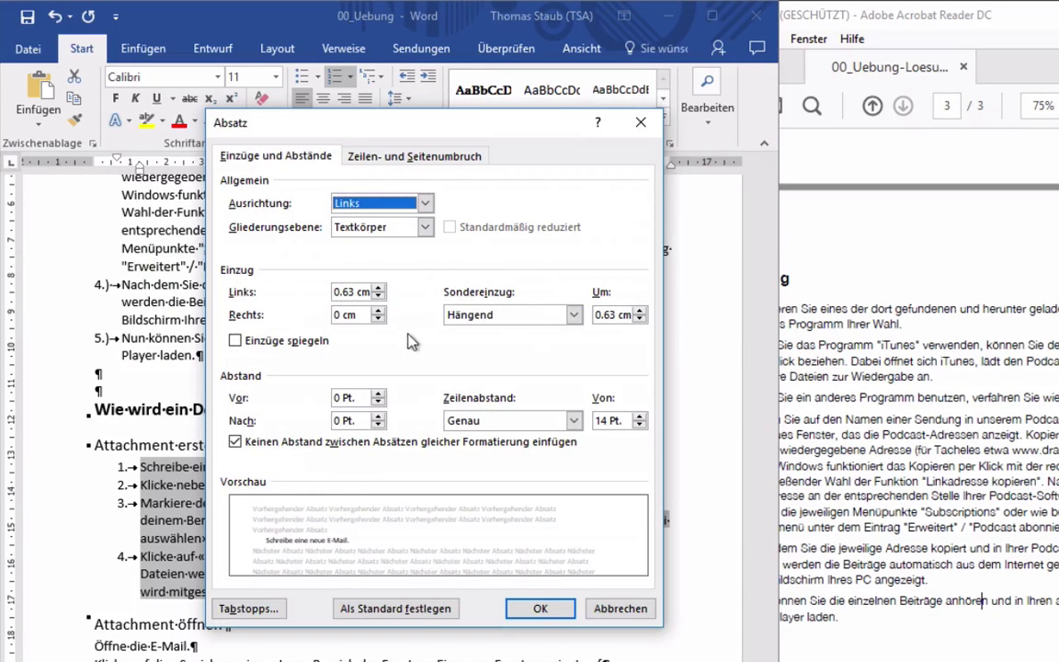
double_click(337, 292)
text(0)
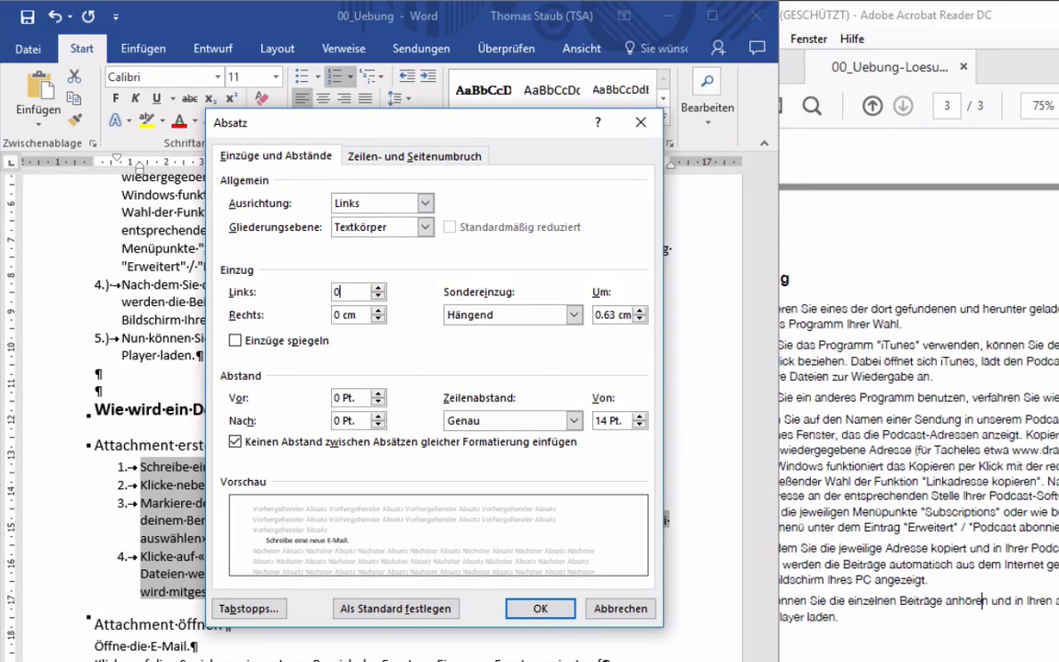
key(Return)
scroll(235, 533, down, 2)
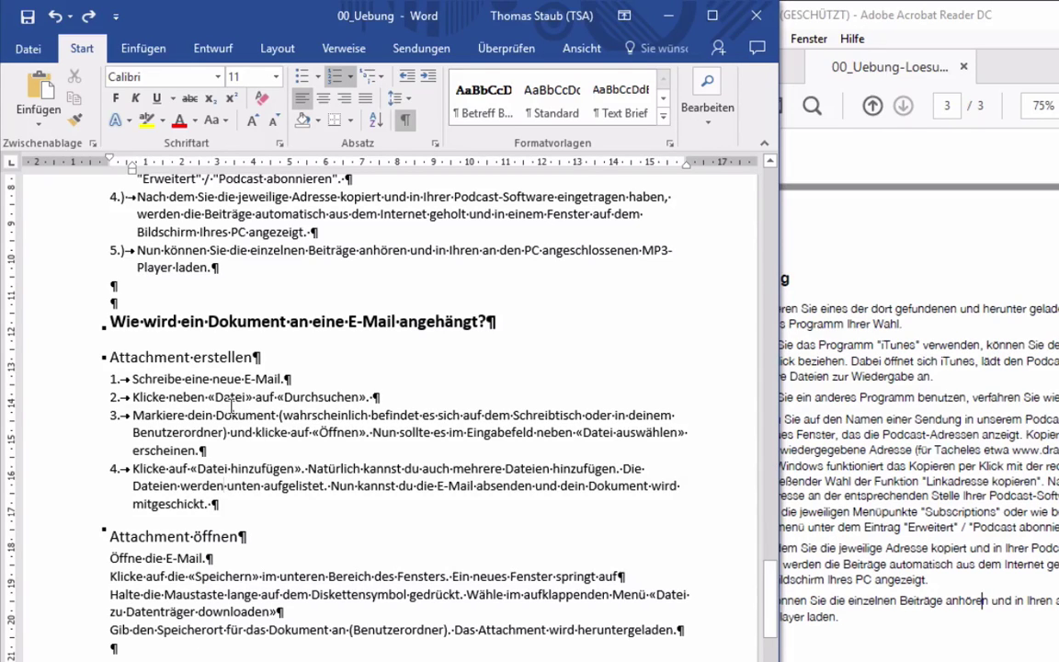
Step: Copy the numbered-list formatting onto the Attachment öffnen steps with Format Painter, numbering them 5.–8
click(77, 123)
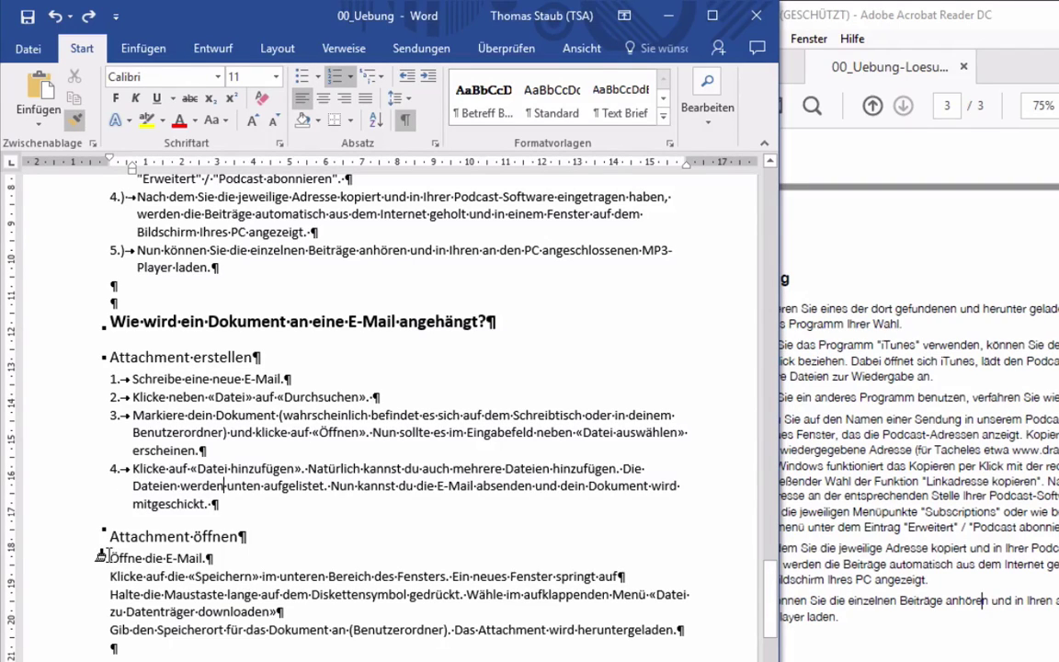
drag(109, 557, 687, 635)
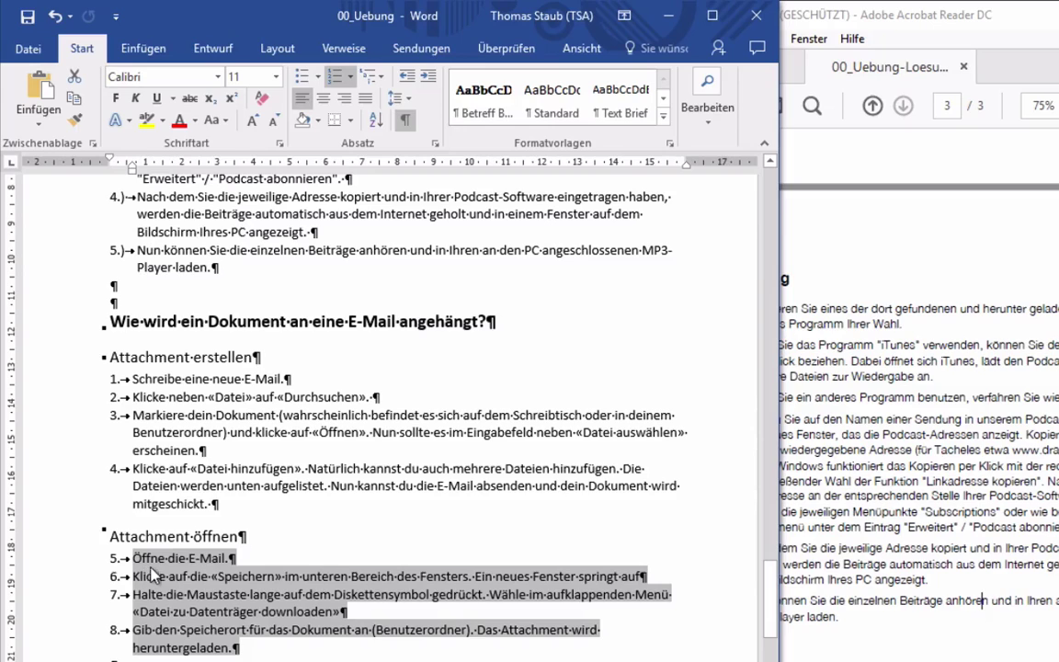
click(351, 80)
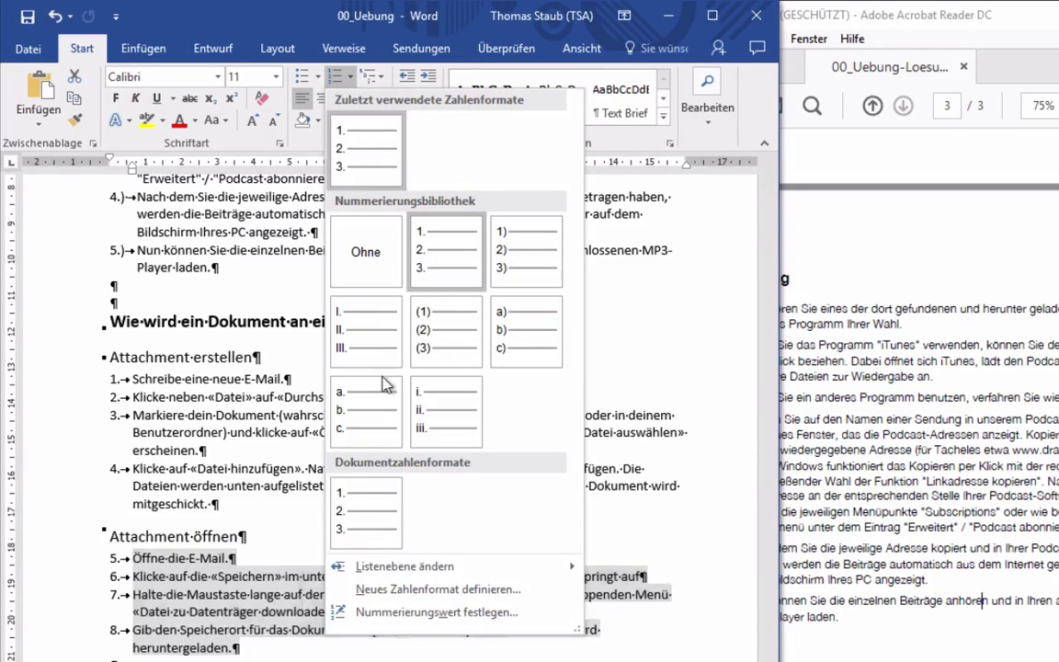
Step: Restart the Attachment öffnen numbering as a new list starting at 1
click(412, 620)
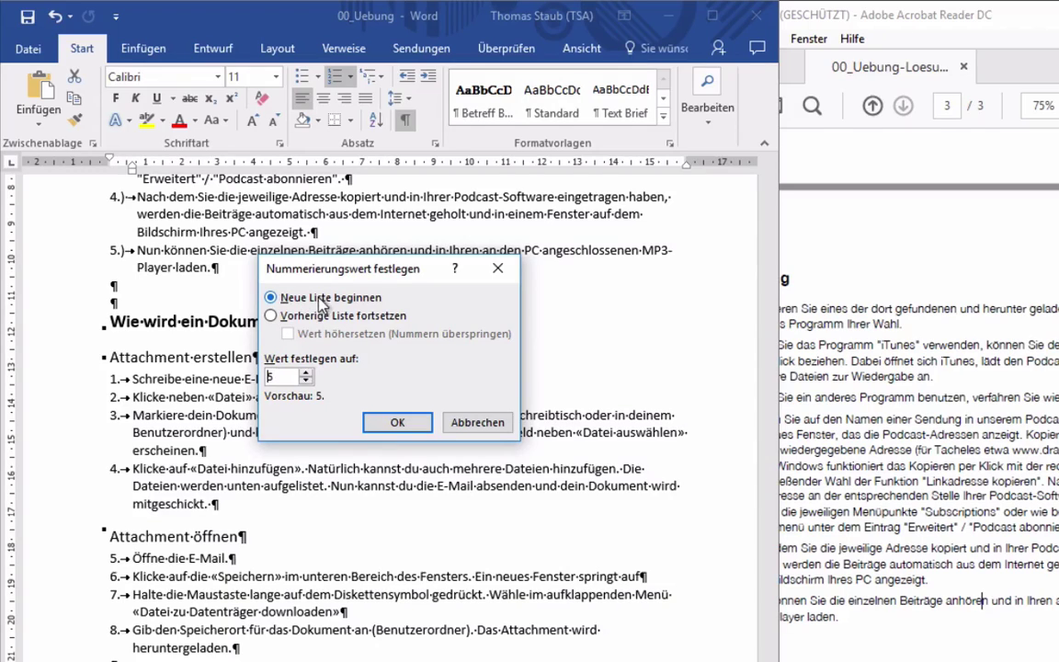
click(306, 382)
click(398, 422)
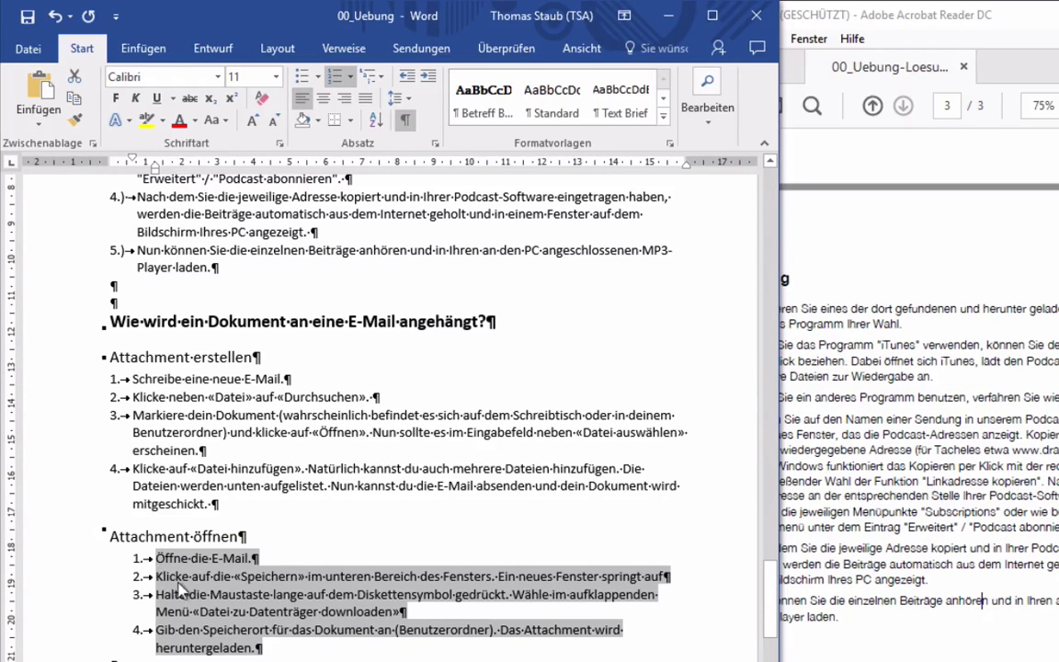
Step: Open the Attachment öffnen steps' paragraph settings and select the 0.63 cm left indent for replacement
click(438, 146)
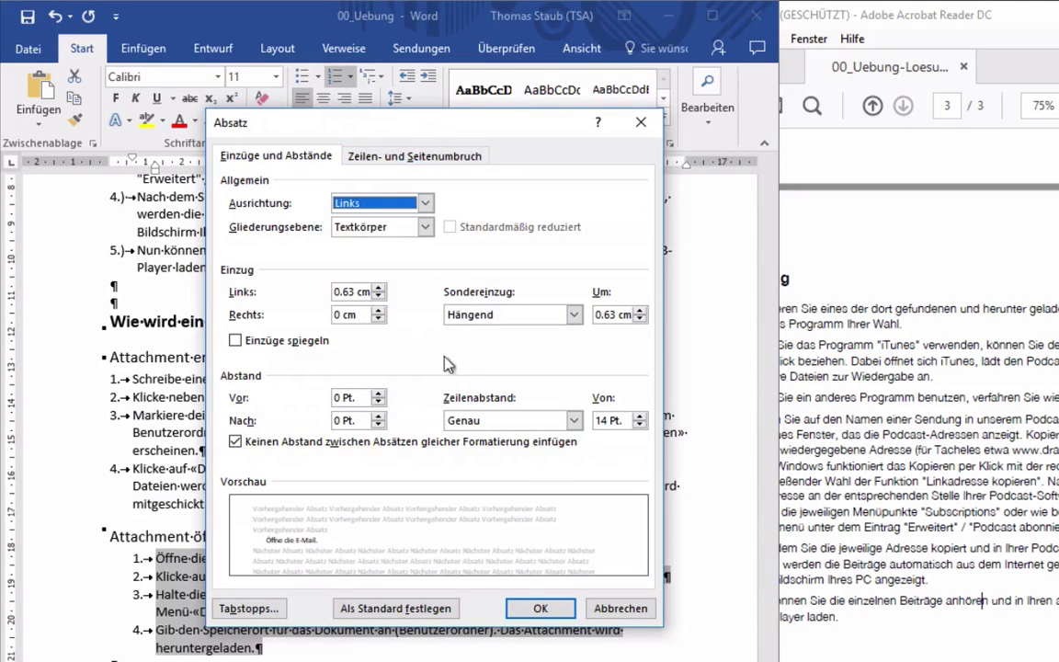
double_click(342, 291)
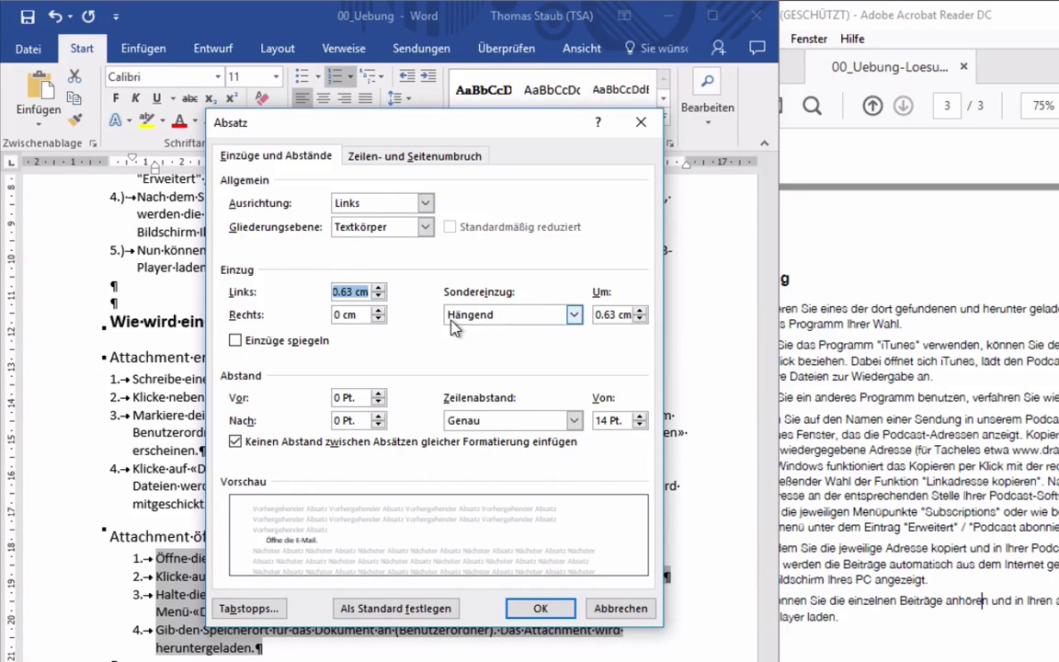